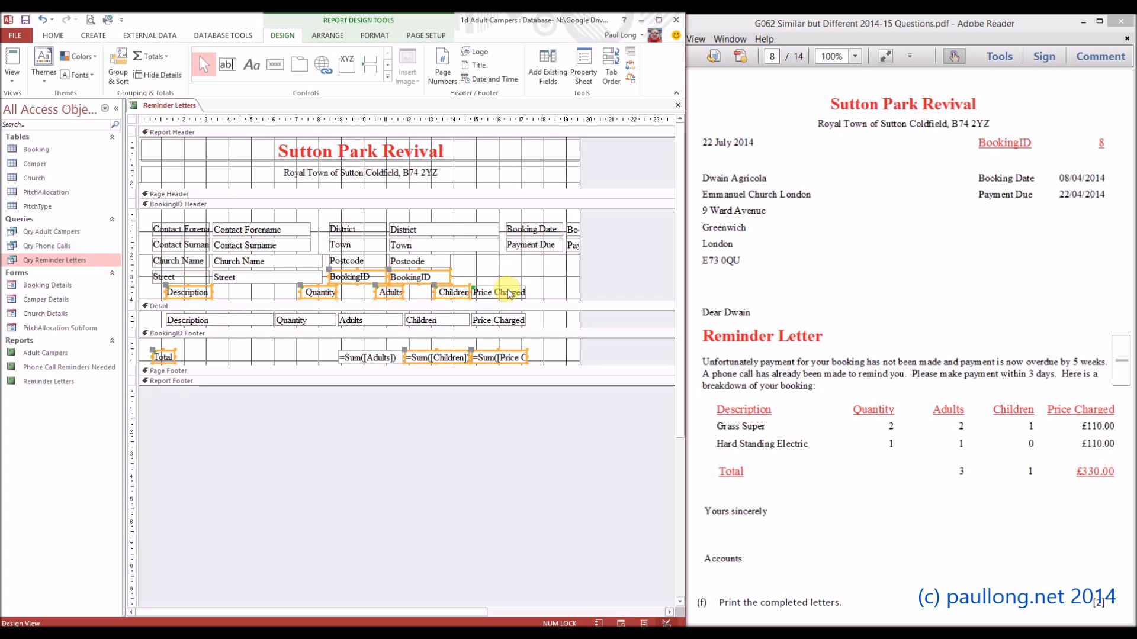
Format the BookingID label and field, column headings, Total label and the Children and Price Charged sums as red, underlined, 14 pt text
{"action": "left_click", "coordinate": [508, 295], "text": "shift"}
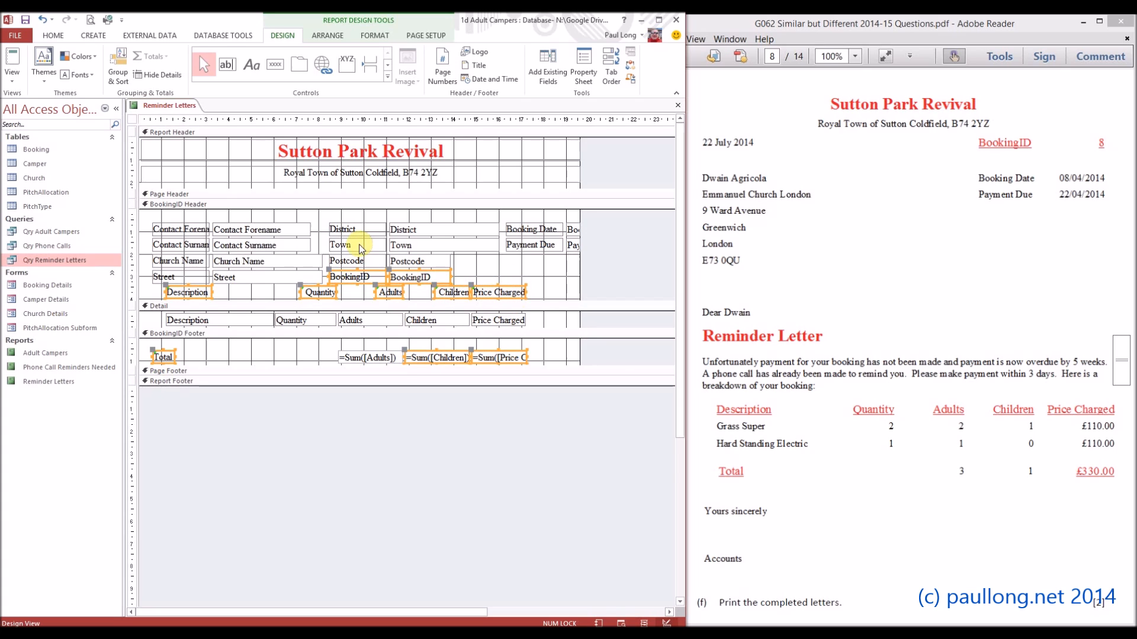
{"action": "left_click", "coordinate": [392, 42]}
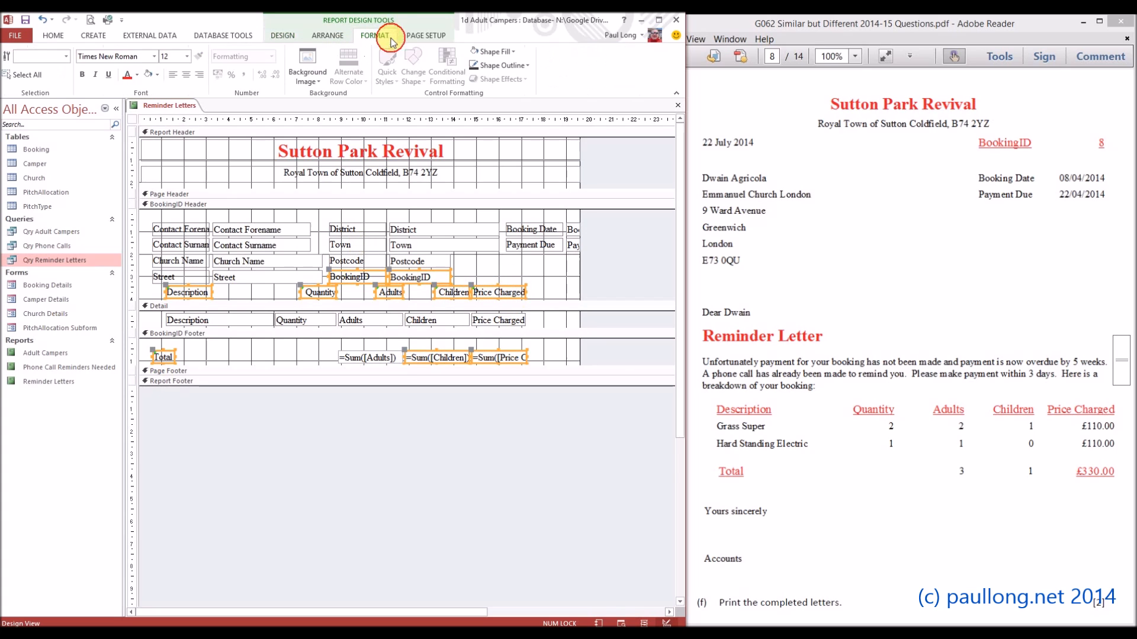
{"action": "left_click", "coordinate": [128, 76]}
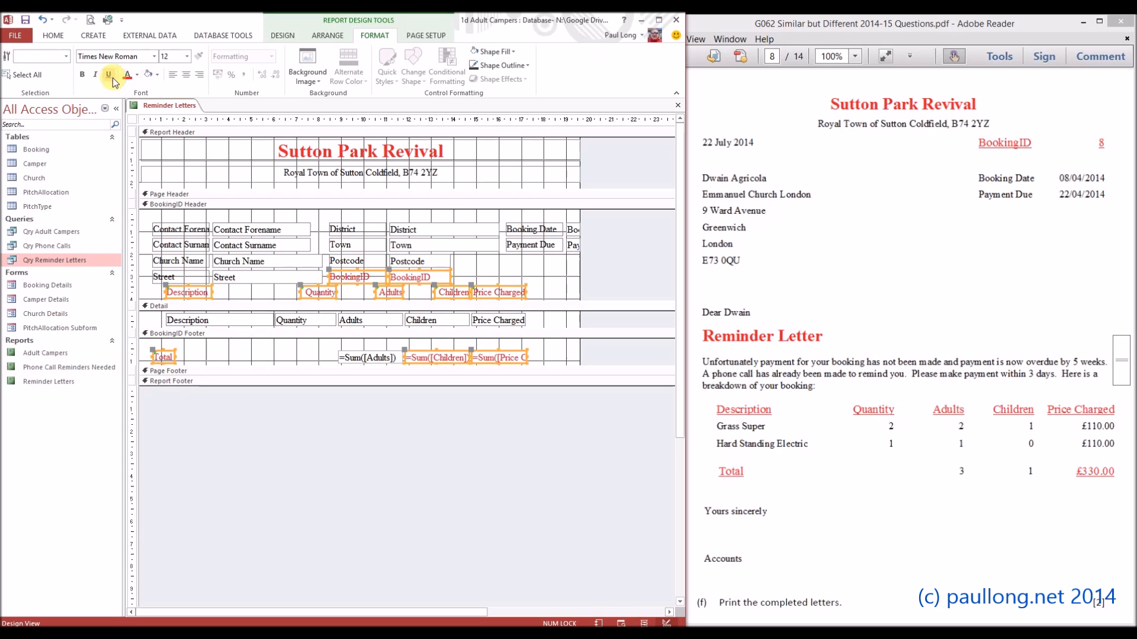
{"action": "left_click", "coordinate": [108, 75]}
{"action": "left_click", "coordinate": [187, 56]}
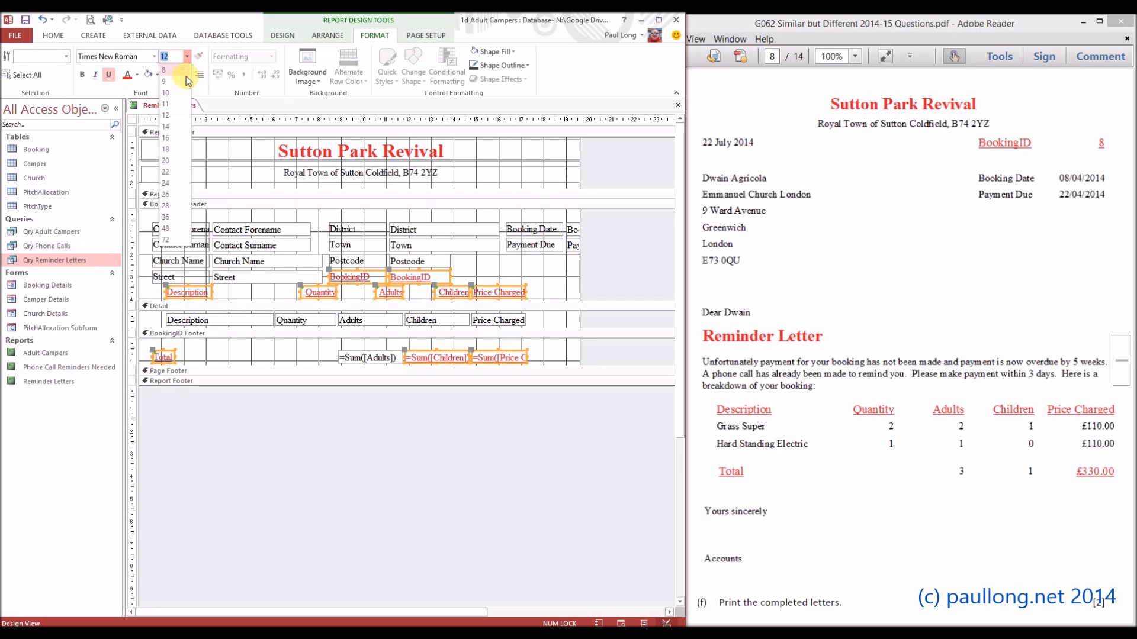
{"action": "left_click", "coordinate": [167, 126]}
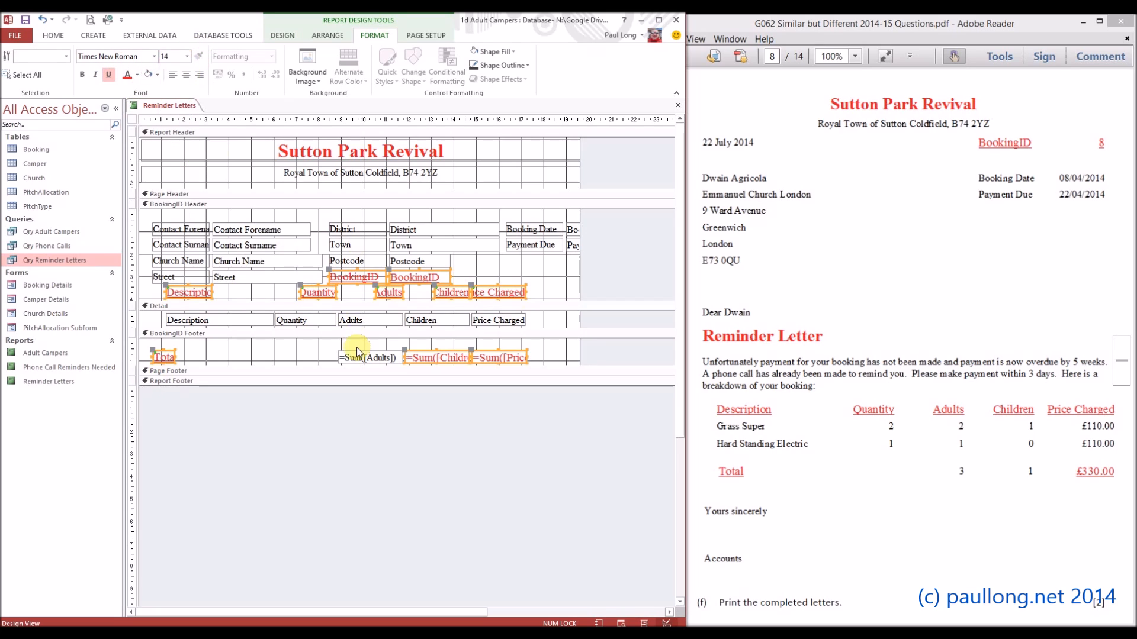
Widen the Children and Adults column headings leftward to fit their enlarged text
{"action": "left_click", "coordinate": [311, 354]}
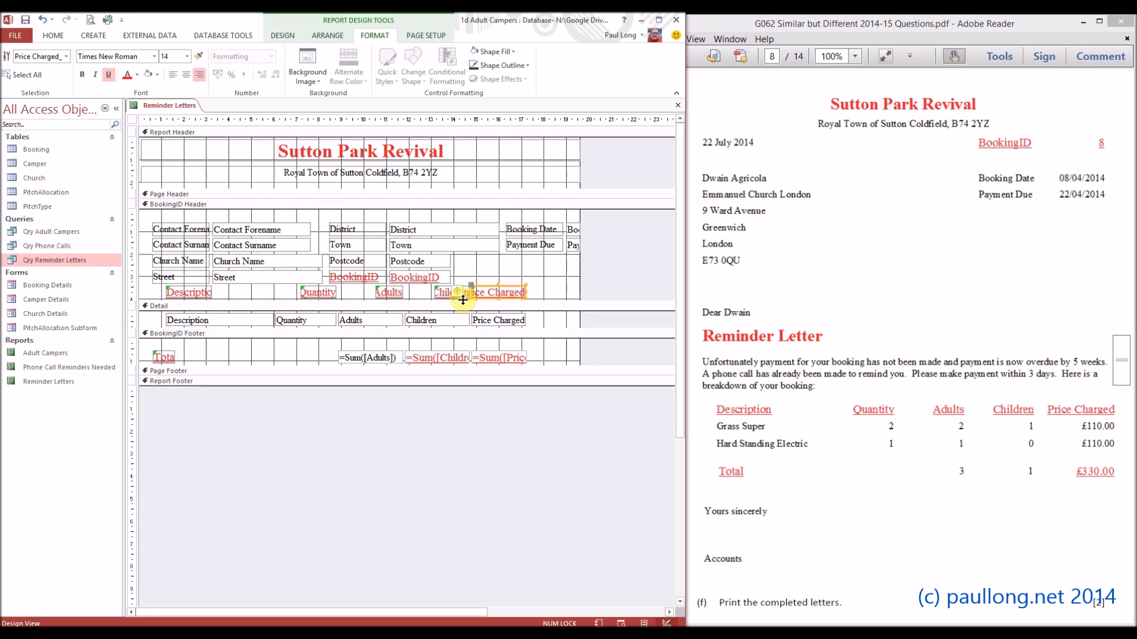
{"action": "left_click", "coordinate": [433, 293]}
{"action": "left_click", "coordinate": [437, 292]}
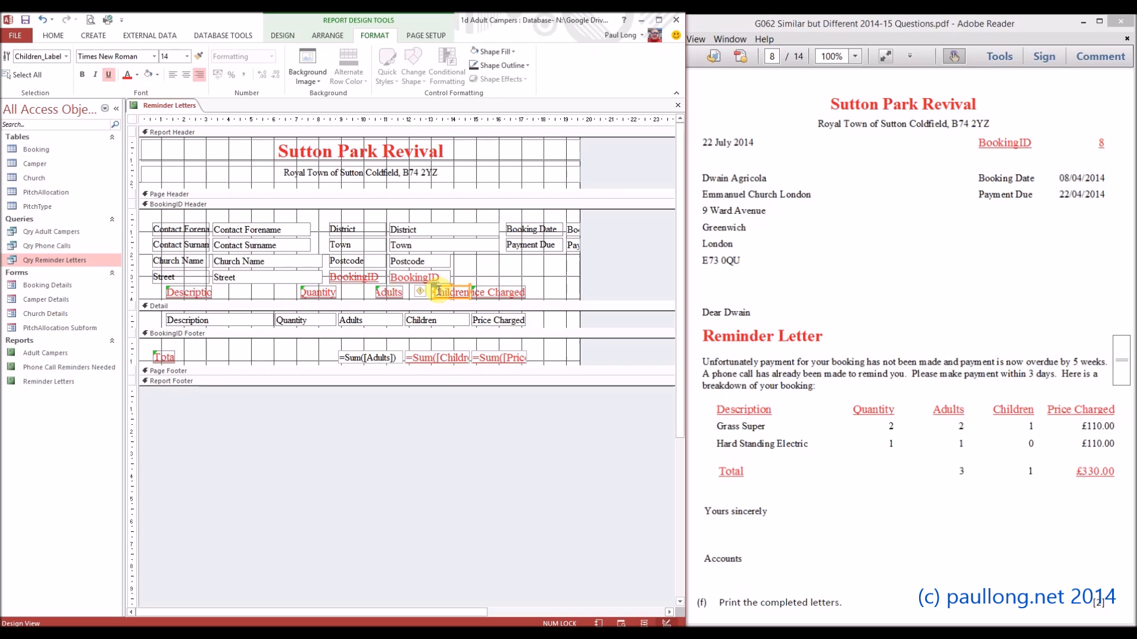
{"action": "left_click_drag", "start_coordinate": [434, 291], "coordinate": [358, 292]}
{"action": "left_click", "coordinate": [377, 293]}
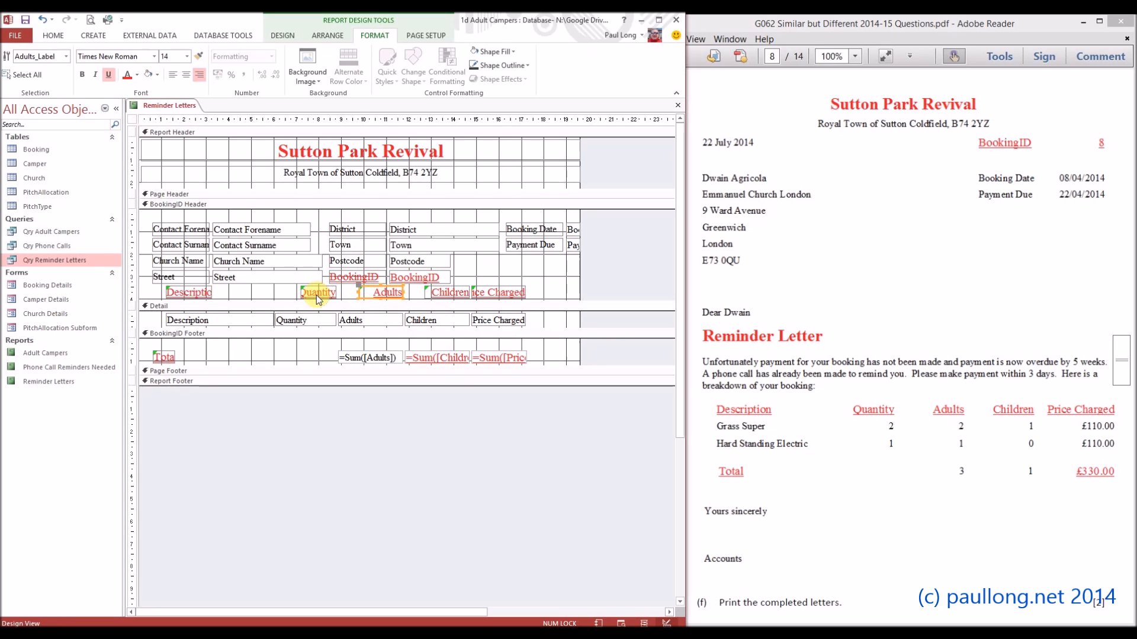
Widen the Price Charged heading and its field in the Detail section to the right
{"action": "left_click", "coordinate": [508, 292]}
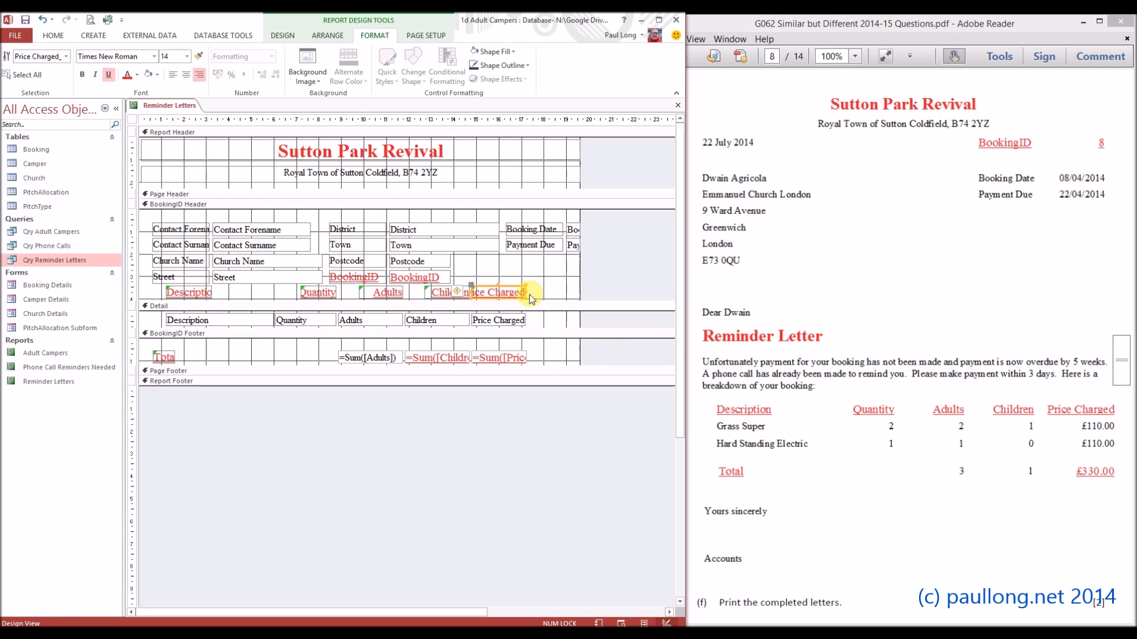
{"action": "left_click_drag", "start_coordinate": [528, 290], "coordinate": [558, 293]}
{"action": "left_click", "coordinate": [508, 322]}
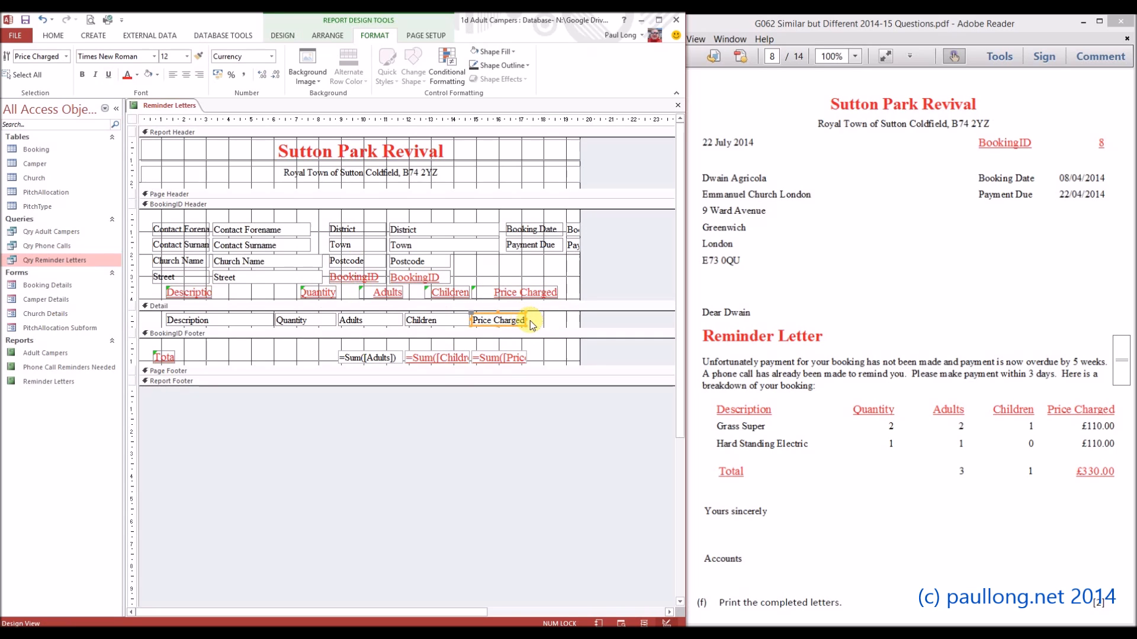
{"action": "left_click_drag", "start_coordinate": [524, 319], "coordinate": [560, 322]}
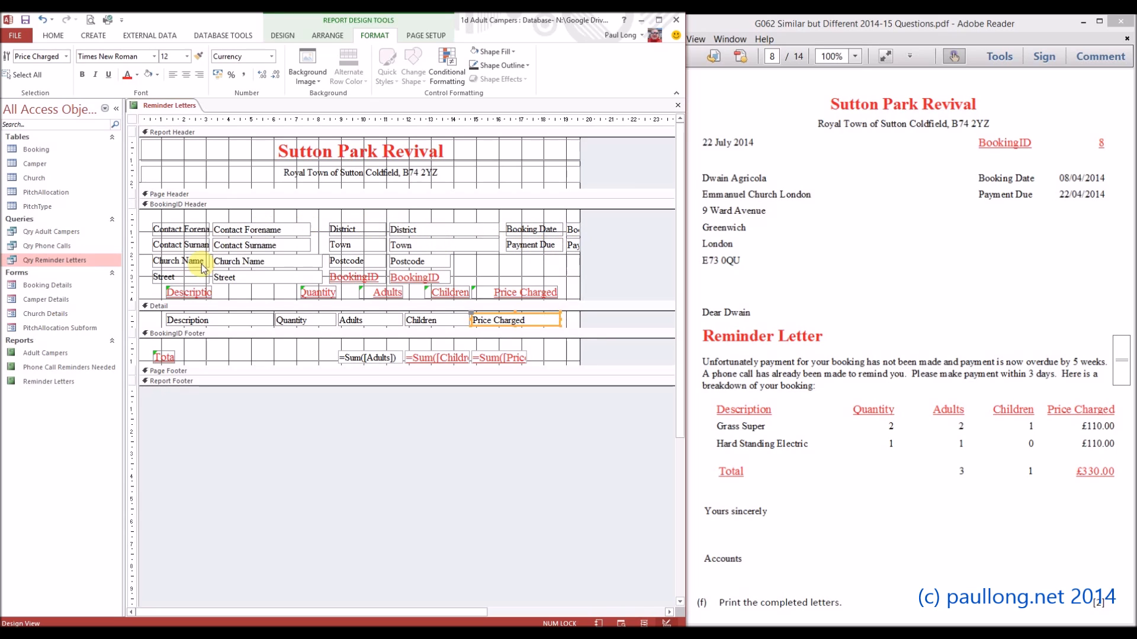
Enlarge the BookingID Header section downward and move the row of column headings to its lower edge
{"action": "left_click", "coordinate": [226, 301]}
{"action": "left_click_drag", "start_coordinate": [227, 300], "coordinate": [224, 404]}
{"action": "left_click_drag", "start_coordinate": [564, 308], "coordinate": [186, 395]}
{"action": "left_click", "coordinate": [188, 368]}
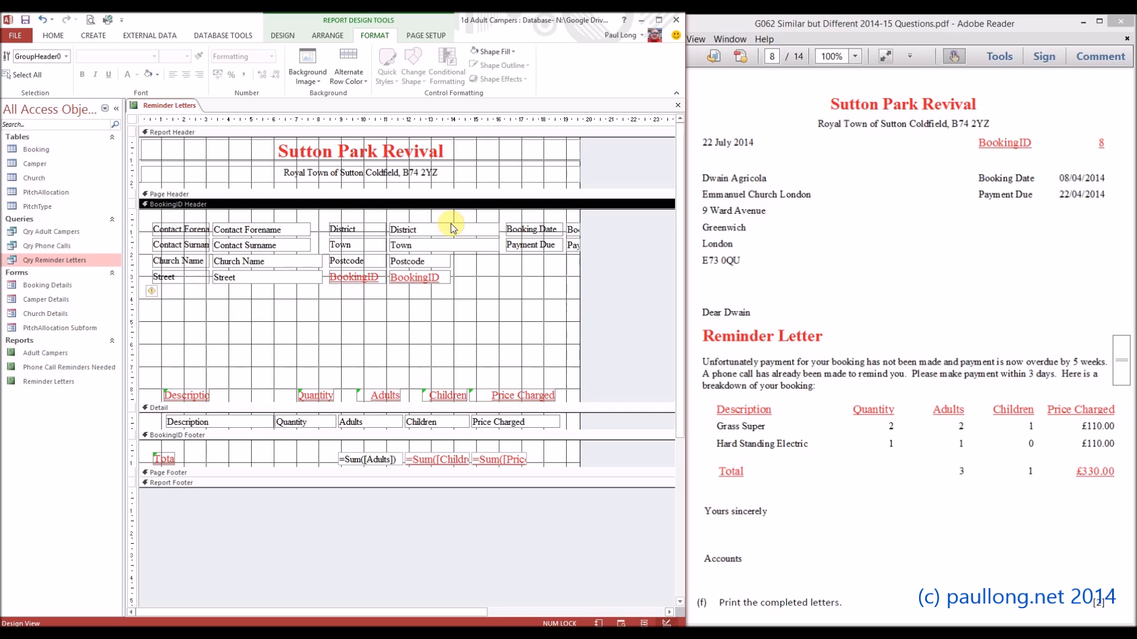
Stack District, Town and Postcode beneath Street, and delete the labels of Church Name, Street, District, Town and Postcode
{"action": "left_click_drag", "start_coordinate": [472, 267], "coordinate": [227, 294]}
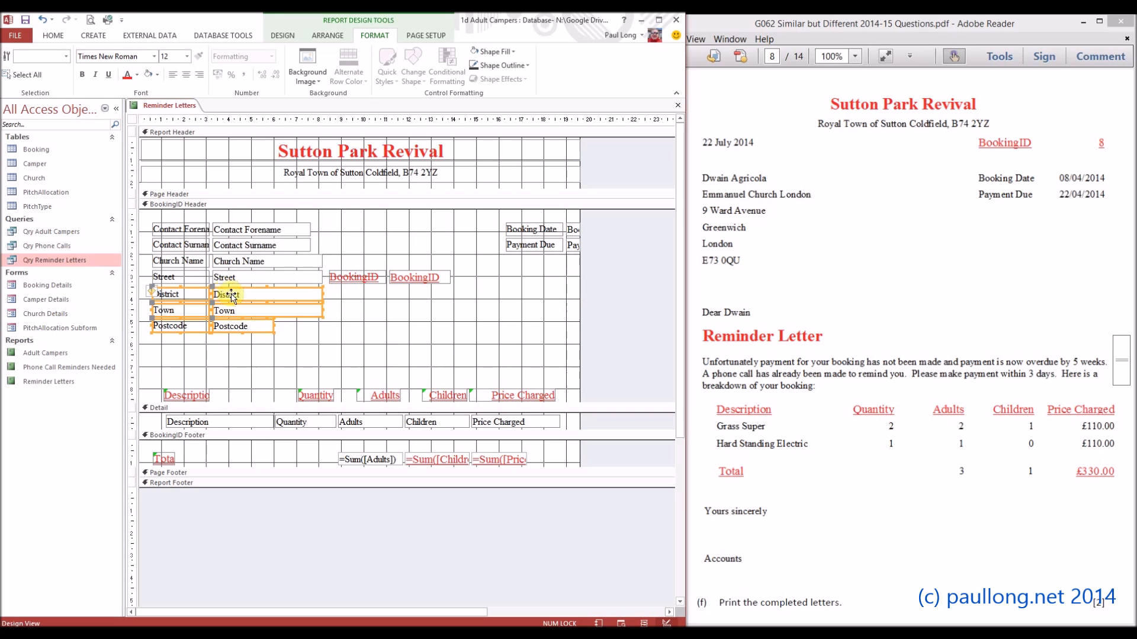
{"action": "left_click", "coordinate": [184, 260]}
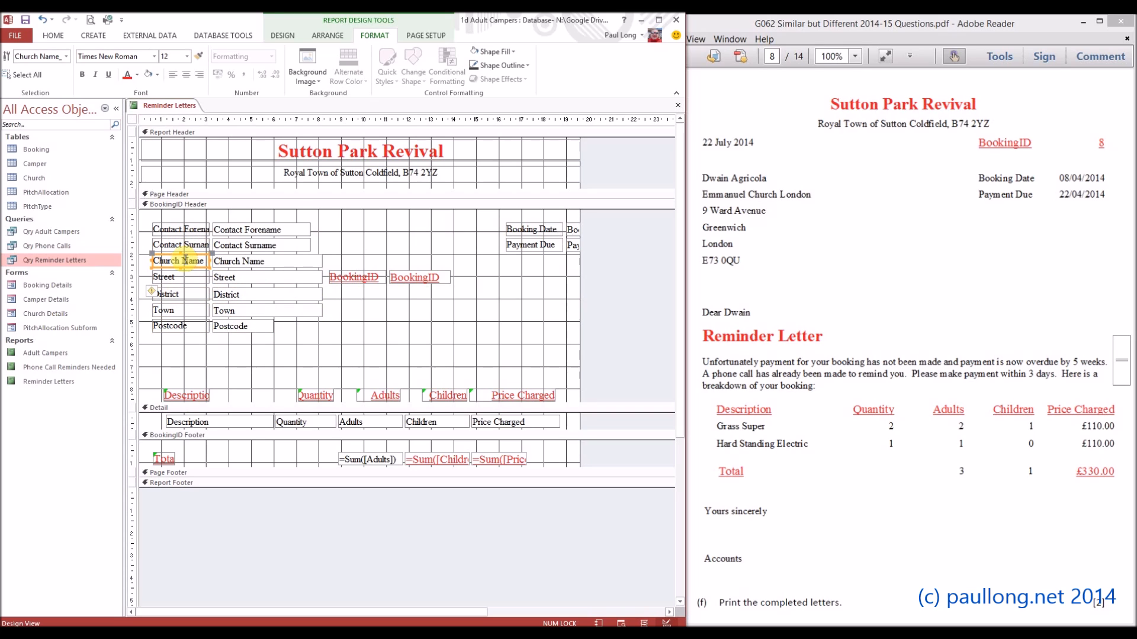
{"action": "key", "text": "Delete"}
{"action": "left_click", "coordinate": [197, 277]}
{"action": "key", "text": "Delete"}
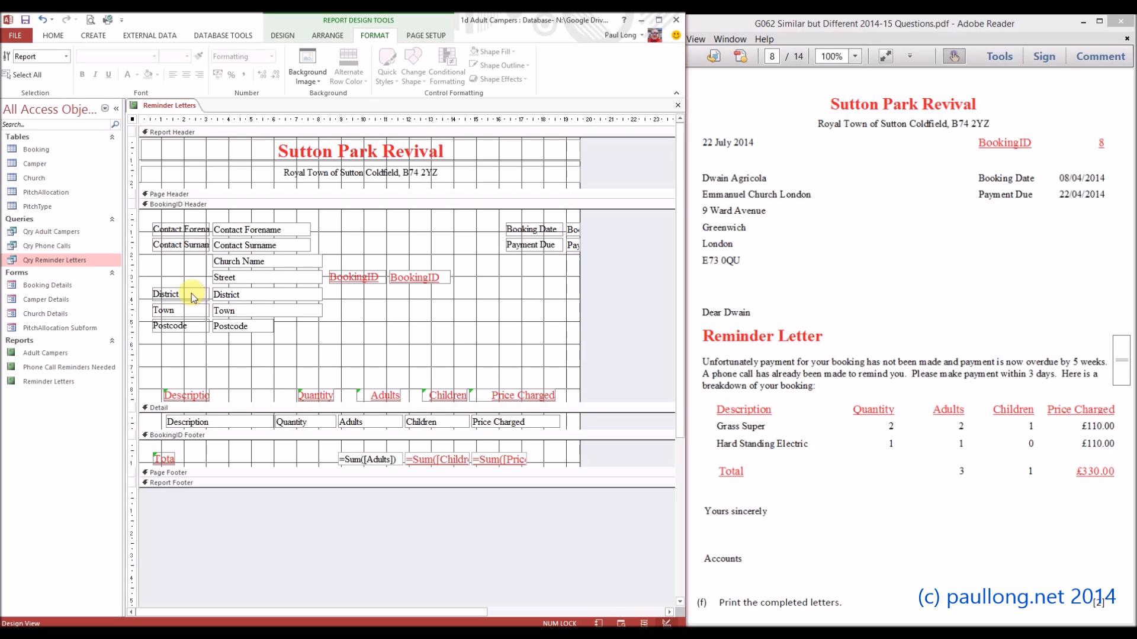
{"action": "left_click", "coordinate": [189, 295]}
{"action": "key", "text": "Delete"}
{"action": "left_click", "coordinate": [184, 310]}
{"action": "key", "text": "Delete"}
{"action": "left_click", "coordinate": [194, 323]}
{"action": "key", "text": "Delete"}
Move the five address fields left and slightly down, and delete the Contact Forename and Contact Surname labels
{"action": "left_click_drag", "start_coordinate": [296, 336], "coordinate": [189, 282]}
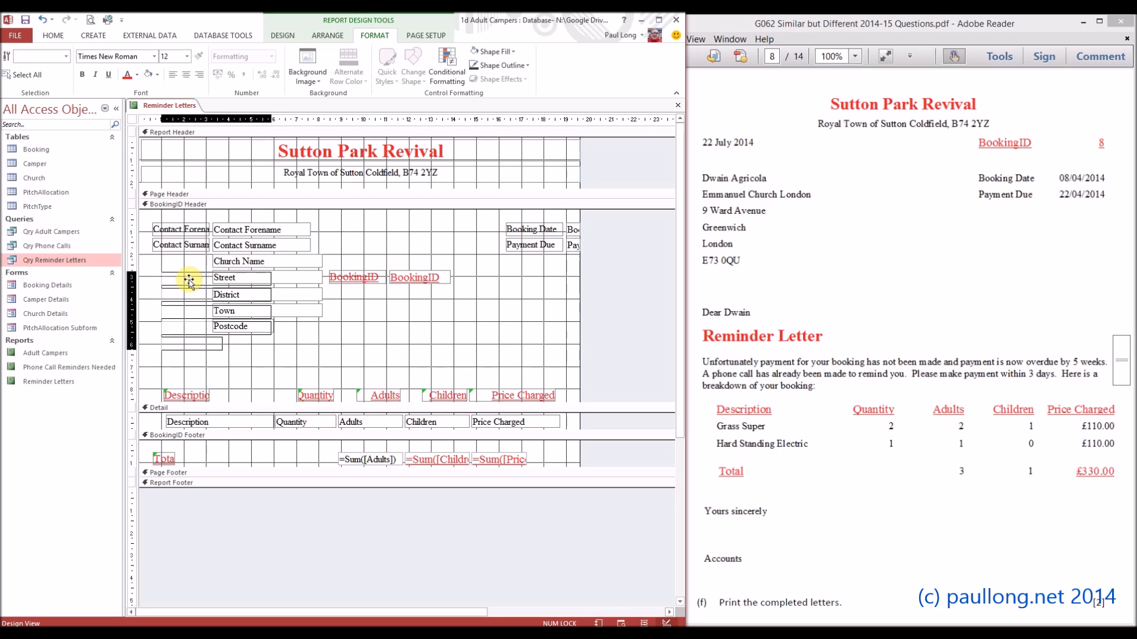
{"action": "left_click_drag", "start_coordinate": [189, 281], "coordinate": [189, 272]}
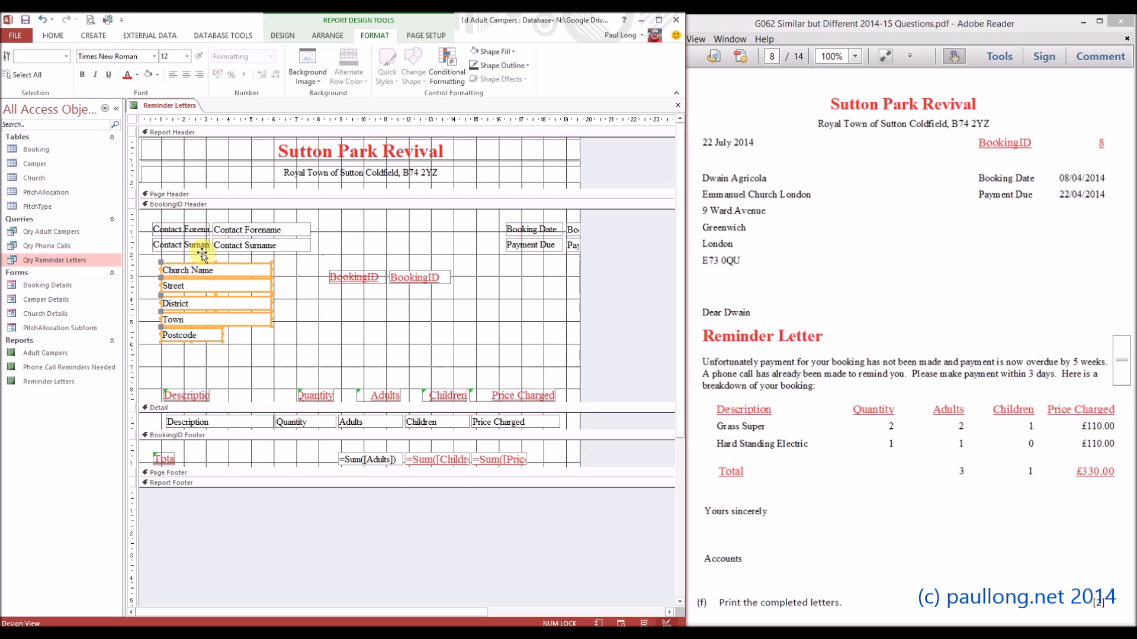
{"action": "left_click", "coordinate": [201, 230]}
{"action": "key", "text": "Delete"}
{"action": "left_click", "coordinate": [190, 246]}
{"action": "key", "text": "Delete"}
Place the Contact Forename and Contact Surname fields side by side above Church Name
{"action": "left_click_drag", "start_coordinate": [240, 237], "coordinate": [349, 252]}
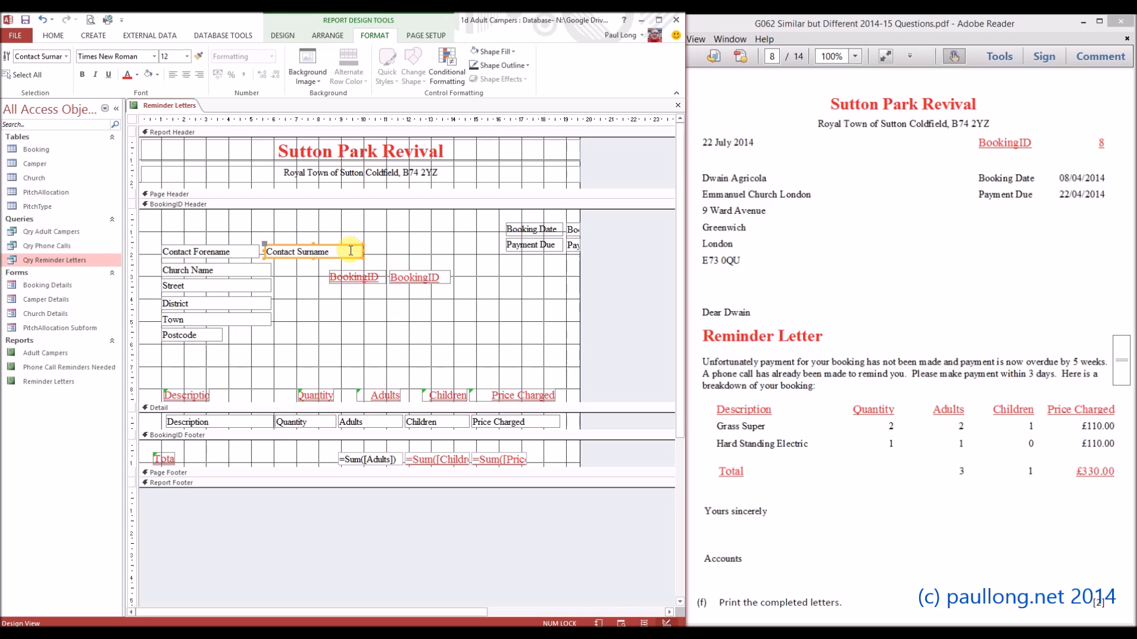
{"action": "left_click", "coordinate": [303, 260]}
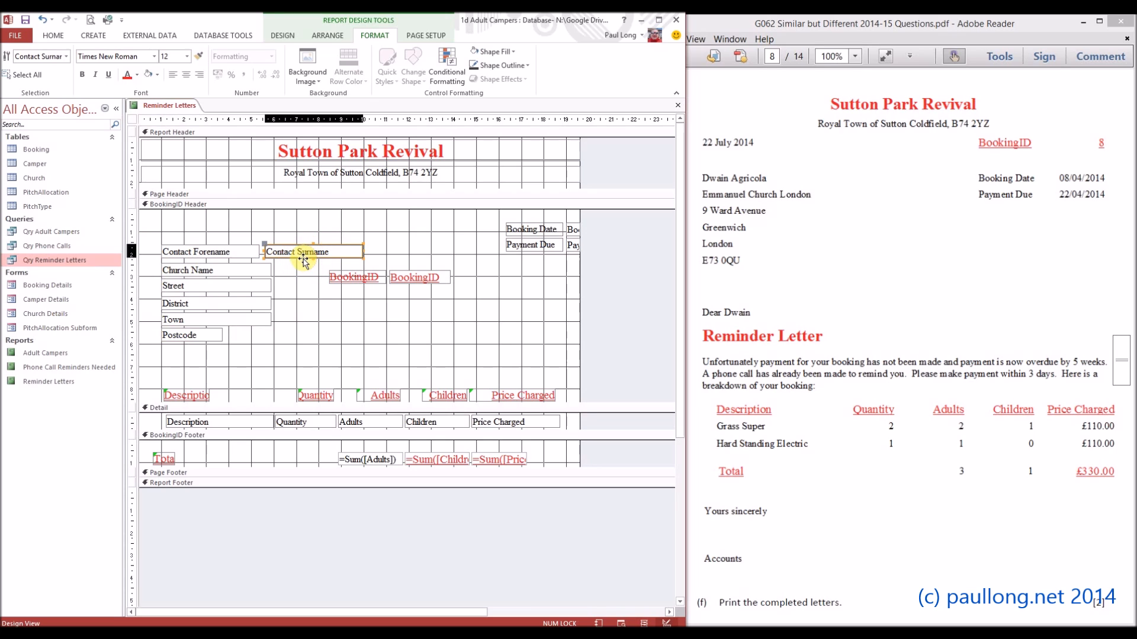
{"action": "left_click_drag", "start_coordinate": [303, 260], "coordinate": [304, 263]}
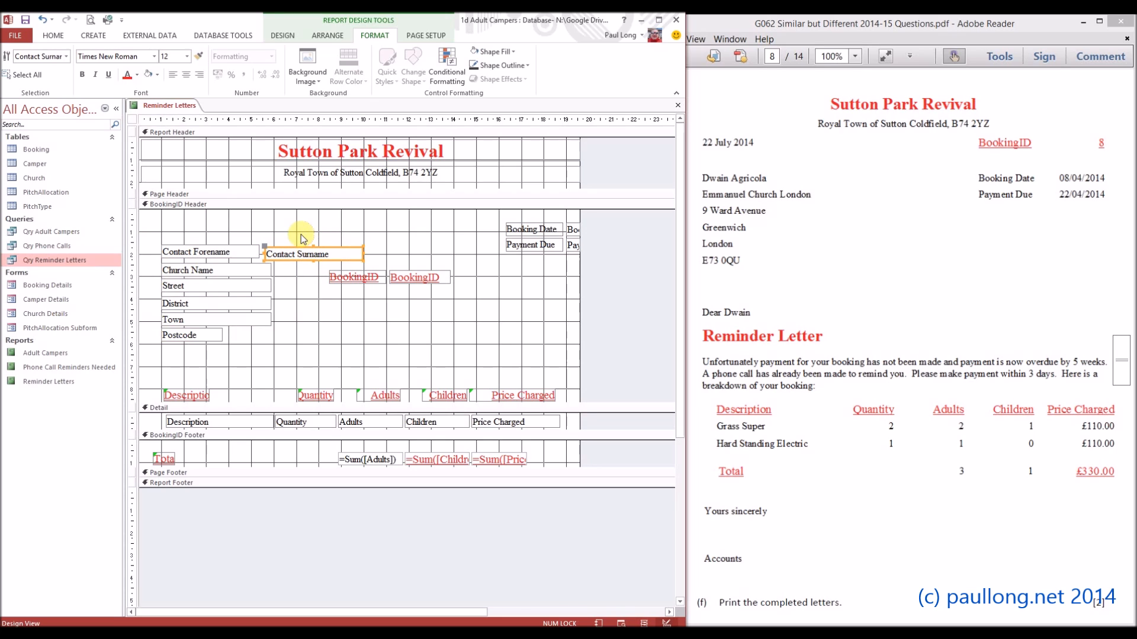
{"action": "left_click", "coordinate": [296, 239]}
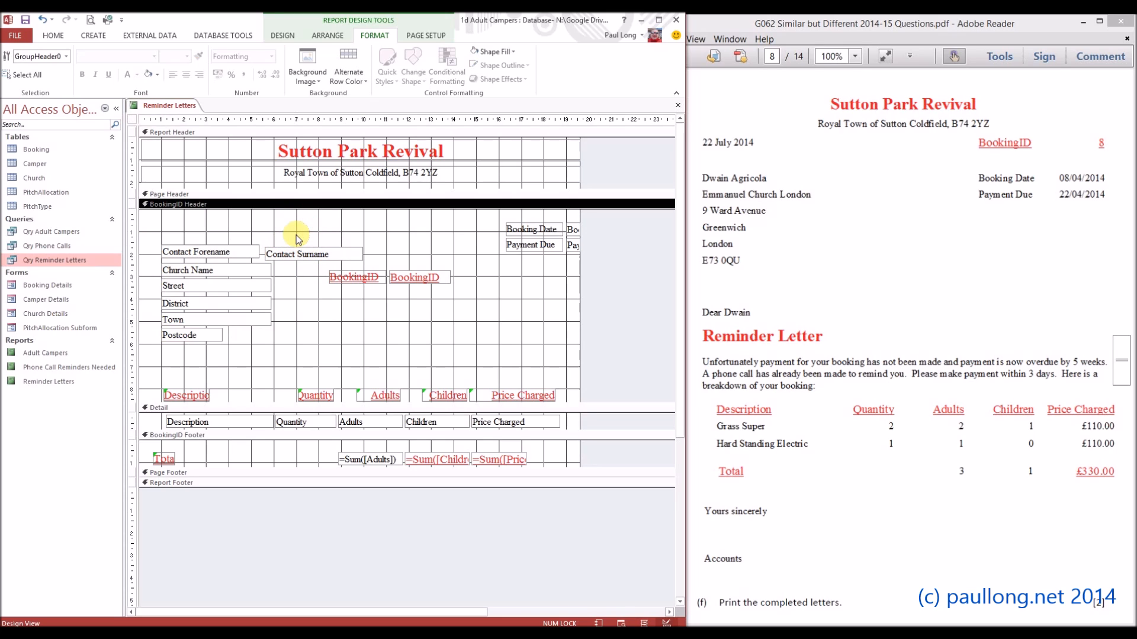
Add a text box above Contact Forename in the BookingID Header and delete its attached label
{"action": "left_click", "coordinate": [292, 38]}
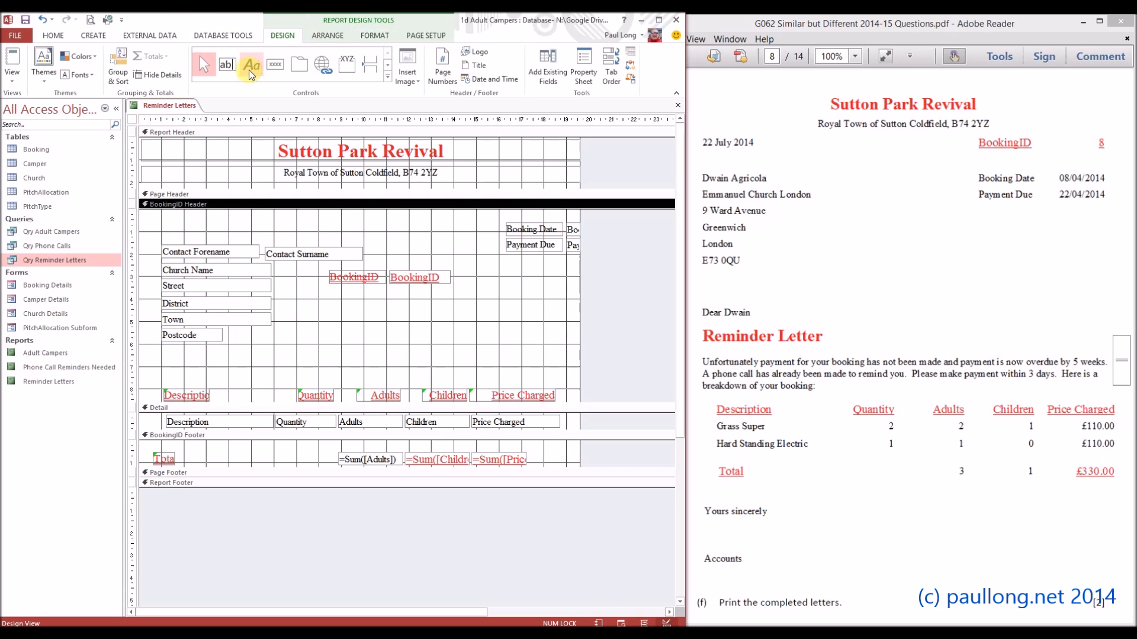
{"action": "left_click", "coordinate": [227, 66]}
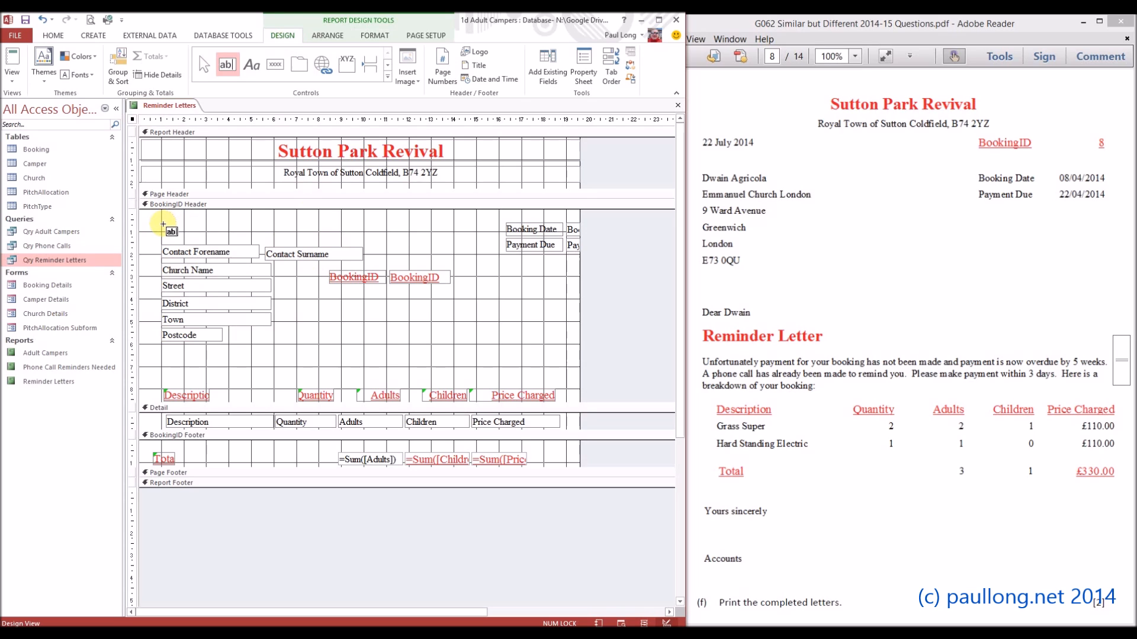
{"action": "mouse_move", "coordinate": [162, 222]}
{"action": "left_mouse_down"}
{"action": "mouse_move", "coordinate": [188, 236]}
{"action": "mouse_move", "coordinate": [286, 239]}
{"action": "left_mouse_up"}
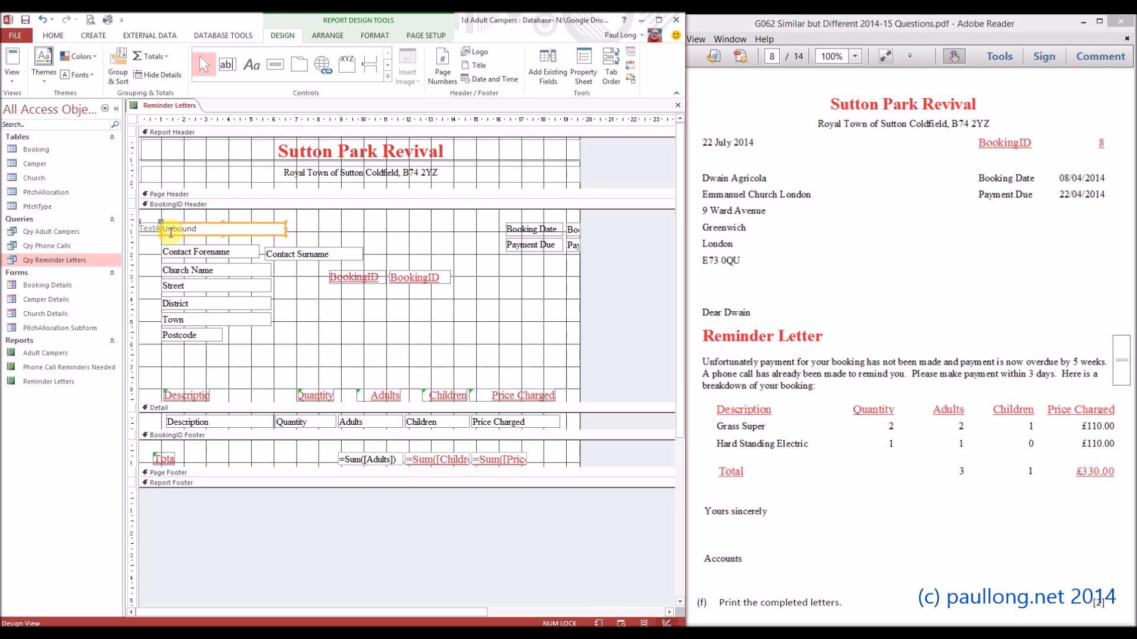
{"action": "left_click", "coordinate": [150, 232]}
{"action": "key", "text": "Delete"}
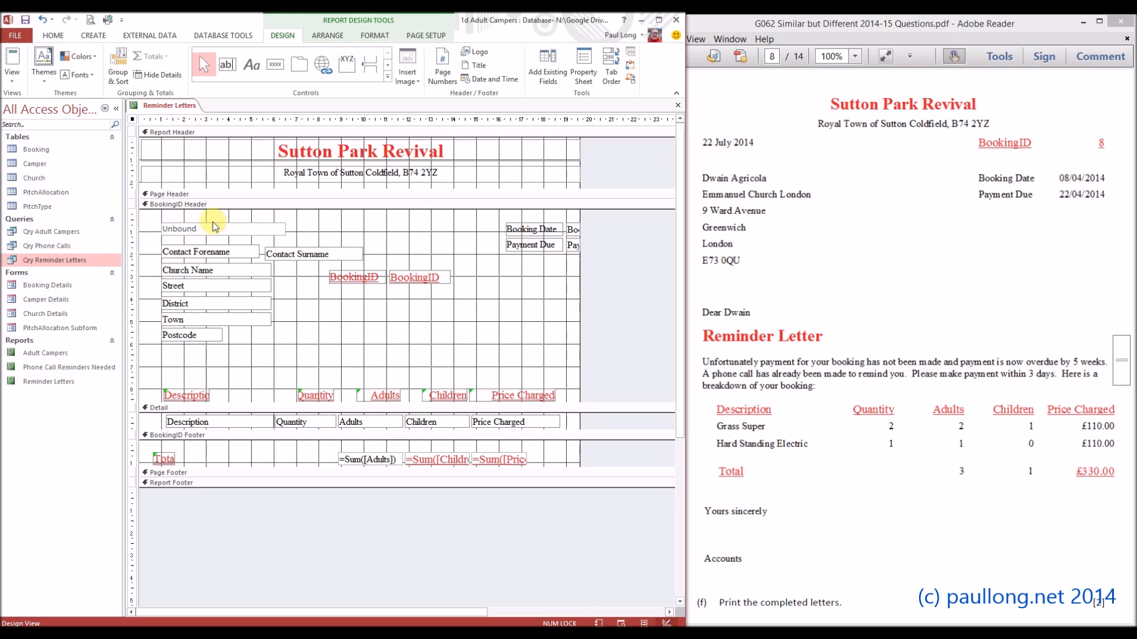
Set the new text box's expression to =[Contact Forename] & " " & [Contact Surname]
{"action": "left_click", "coordinate": [193, 231]}
{"action": "left_click", "coordinate": [193, 230]}
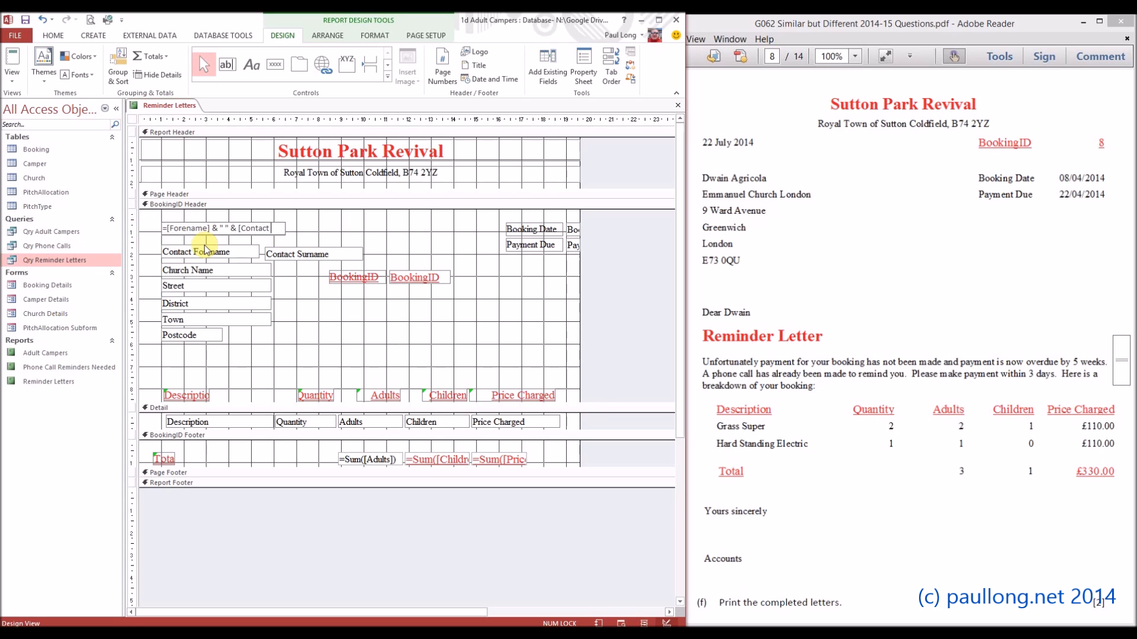
{"action": "type", "text": "urname]"}
{"action": "key", "text": "Return"}
{"action": "type", "text": "Contact"}
{"action": "key", "text": "Return"}
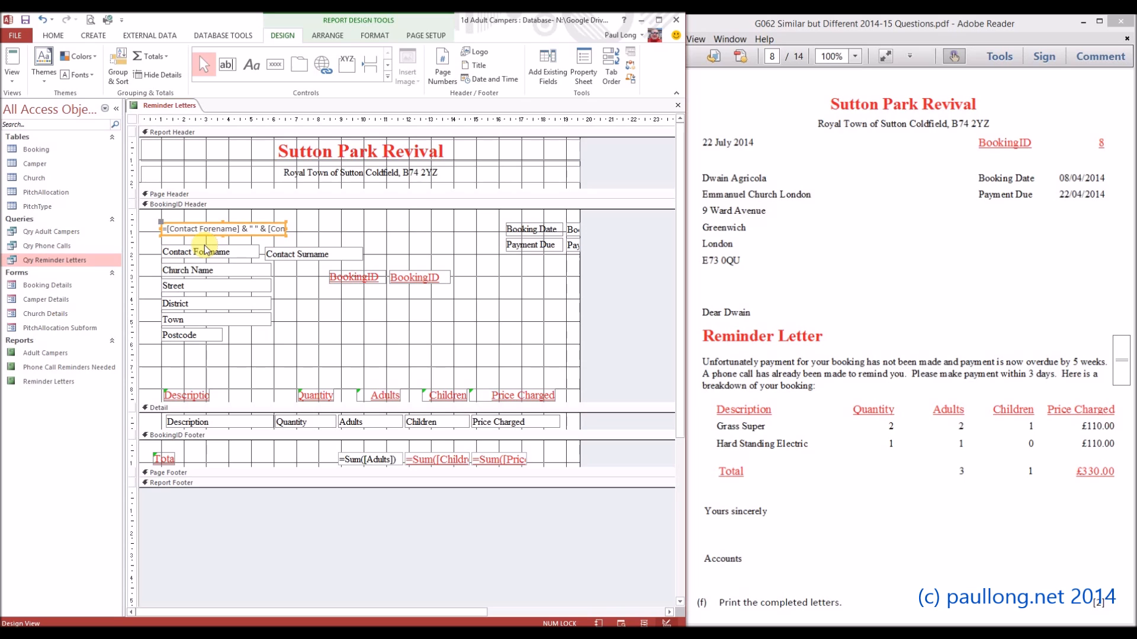
Preview the report to check the combined contact name and return to Design View
{"action": "left_click", "coordinate": [215, 246]}
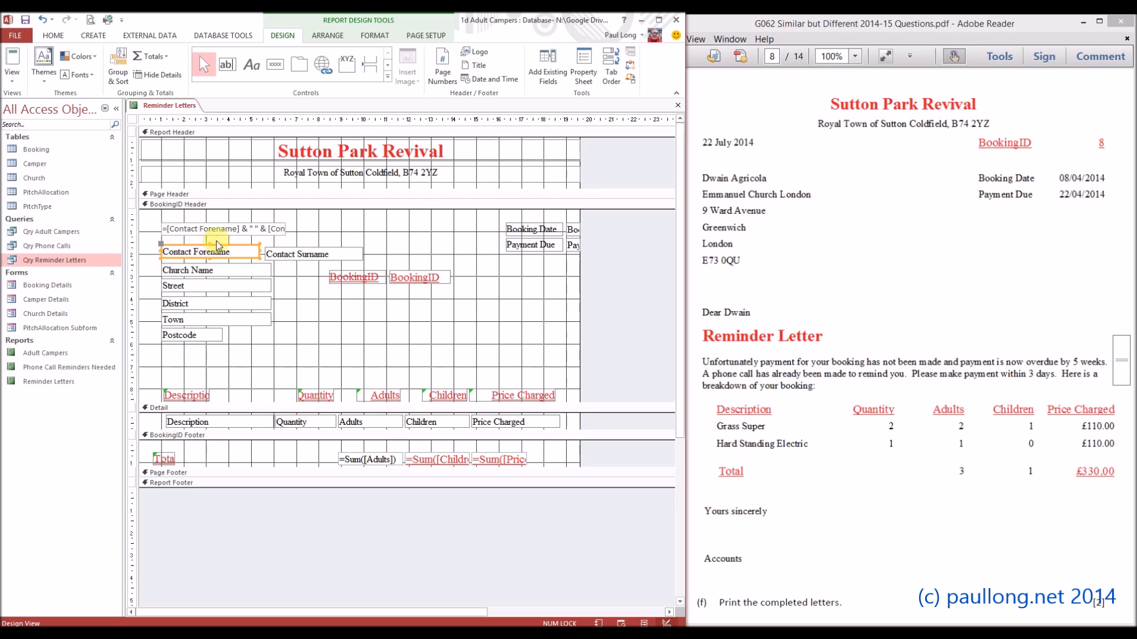
{"action": "left_click", "coordinate": [12, 57]}
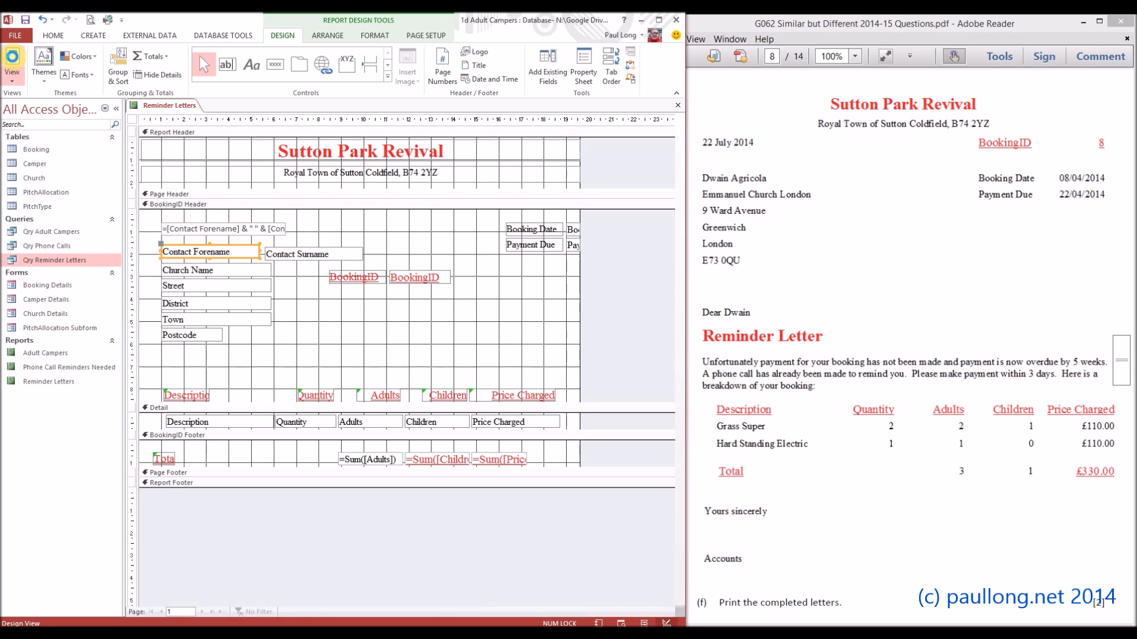
{"action": "left_click", "coordinate": [11, 82]}
{"action": "left_click", "coordinate": [55, 177]}
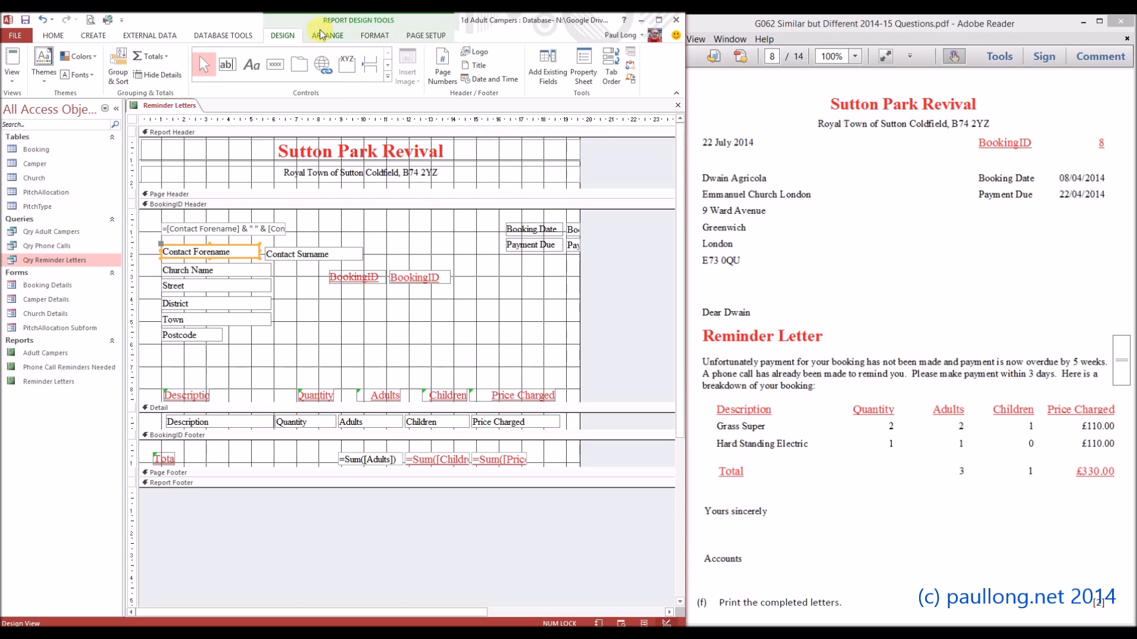
Copy the Contact Forename field's formatting to the combined contact name text box with Format Painter
{"action": "left_click", "coordinate": [375, 35]}
{"action": "left_click", "coordinate": [199, 56]}
{"action": "left_click", "coordinate": [200, 228]}
{"action": "left_click", "coordinate": [324, 224]}
Delete the separate Contact Forename and Contact Surname fields and move the combined name text box directly above Church Name
{"action": "left_click", "coordinate": [207, 252]}
{"action": "key", "text": "Delete"}
{"action": "left_click", "coordinate": [270, 253]}
{"action": "key", "text": "Delete"}
{"action": "left_click_drag", "start_coordinate": [182, 225], "coordinate": [188, 254]}
{"action": "left_click_drag", "start_coordinate": [248, 355], "coordinate": [241, 334]}
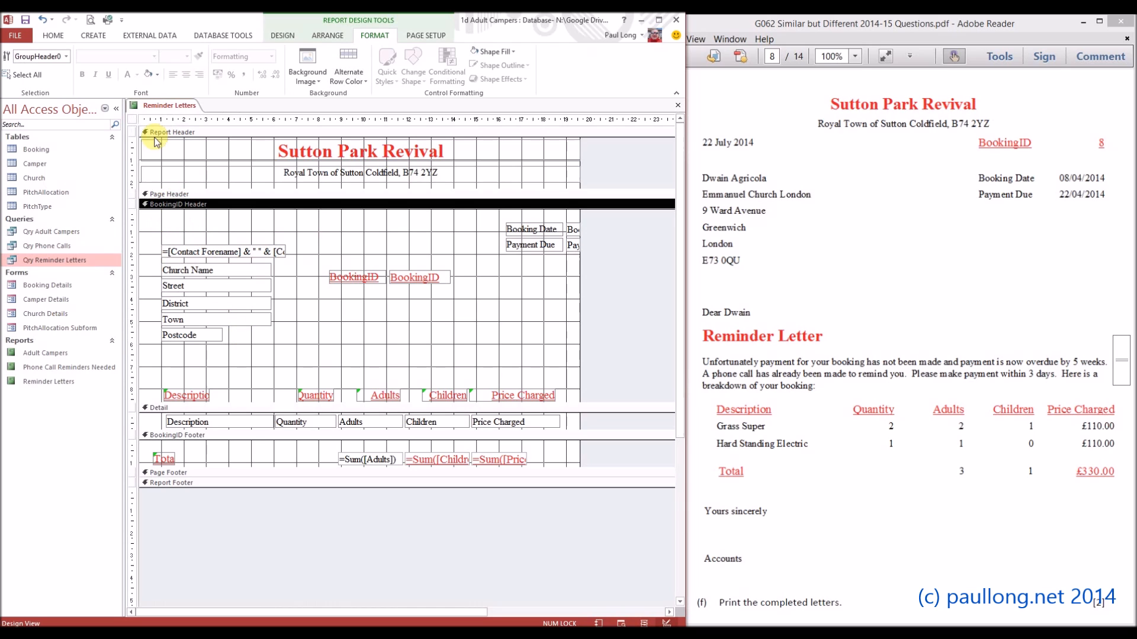
Add an unlabelled text box above the combined contact name with the expression =date()
{"action": "left_click", "coordinate": [284, 35]}
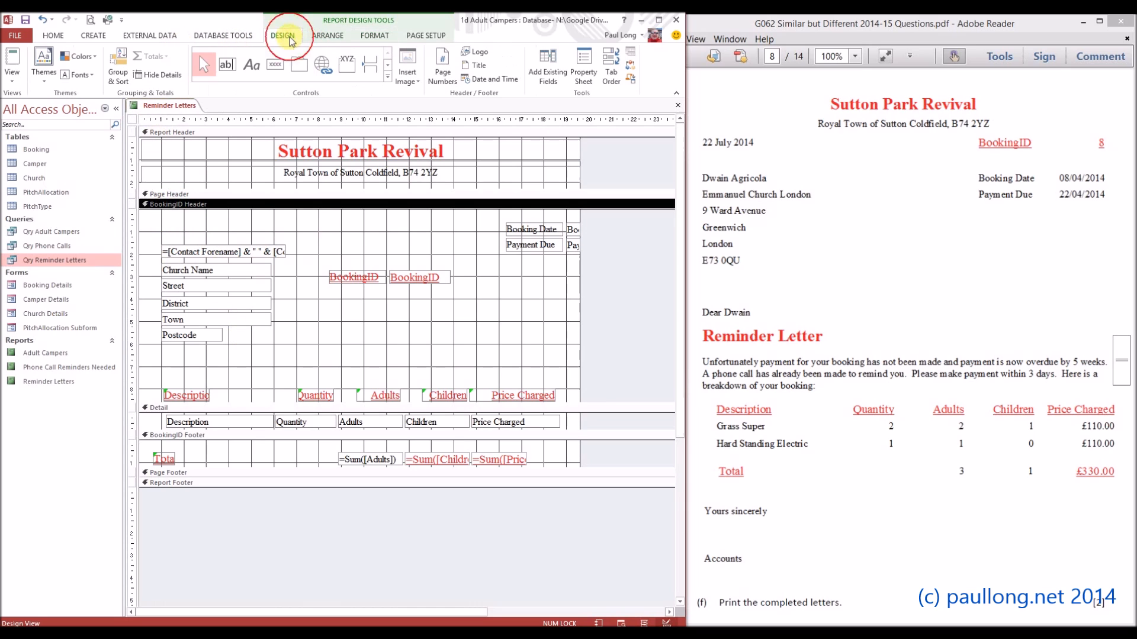
{"action": "left_click", "coordinate": [233, 65]}
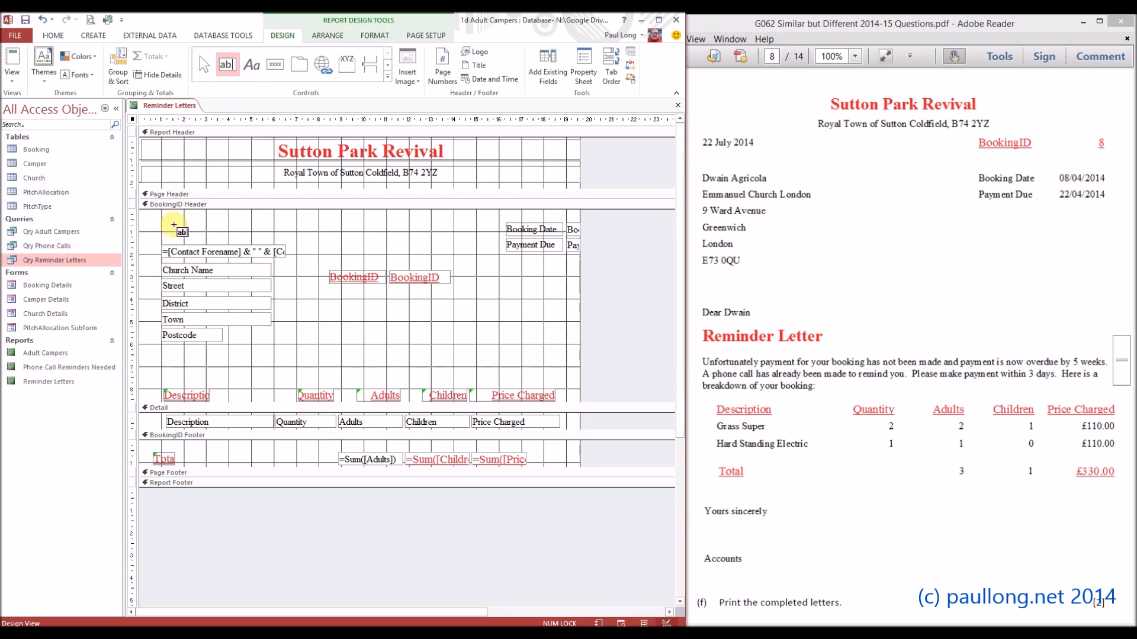
{"action": "left_click_drag", "start_coordinate": [162, 216], "coordinate": [260, 228]}
{"action": "left_click", "coordinate": [147, 220]}
{"action": "key", "text": "Delete"}
{"action": "left_click", "coordinate": [198, 224]}
{"action": "left_click", "coordinate": [203, 223]}
{"action": "type", "text": "=date("}
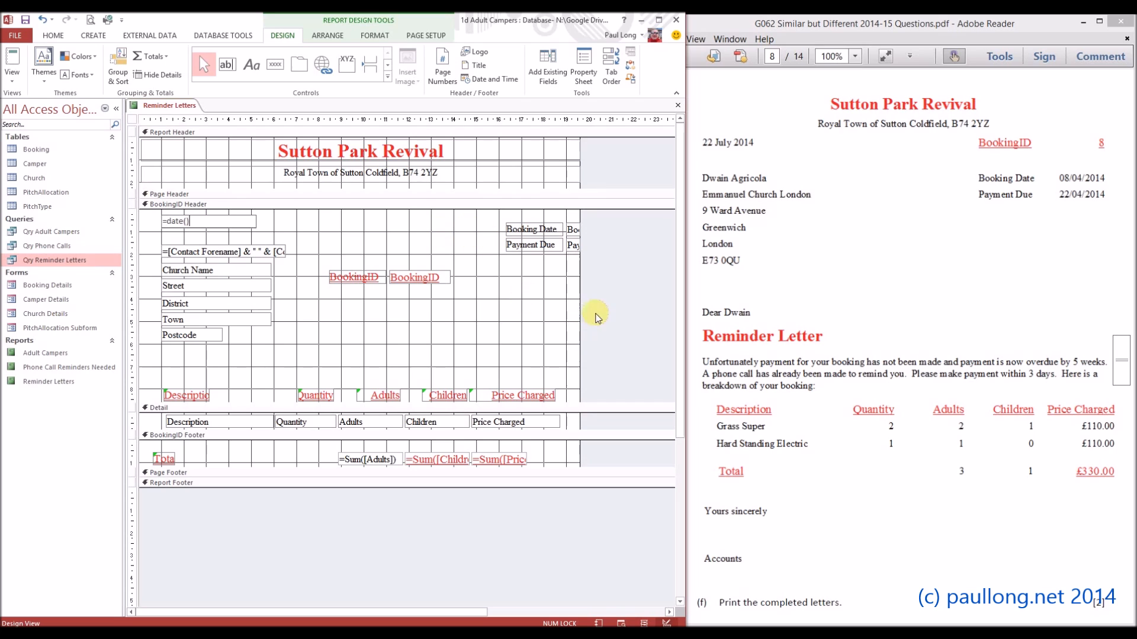
Align Booking Date and Payment Due opposite the address block, and place BookingID above them level with the date
{"action": "mouse_move", "coordinate": [570, 256]}
{"action": "left_mouse_down"}
{"action": "mouse_move", "coordinate": [531, 227]}
{"action": "mouse_move", "coordinate": [464, 246]}
{"action": "mouse_move", "coordinate": [572, 249]}
{"action": "mouse_move", "coordinate": [561, 264]}
{"action": "mouse_move", "coordinate": [570, 271]}
{"action": "left_mouse_up"}
{"action": "left_click", "coordinate": [529, 258]}
{"action": "left_click", "coordinate": [507, 248]}
{"action": "left_click", "coordinate": [508, 270]}
{"action": "left_click_drag", "start_coordinate": [432, 278], "coordinate": [548, 223]}
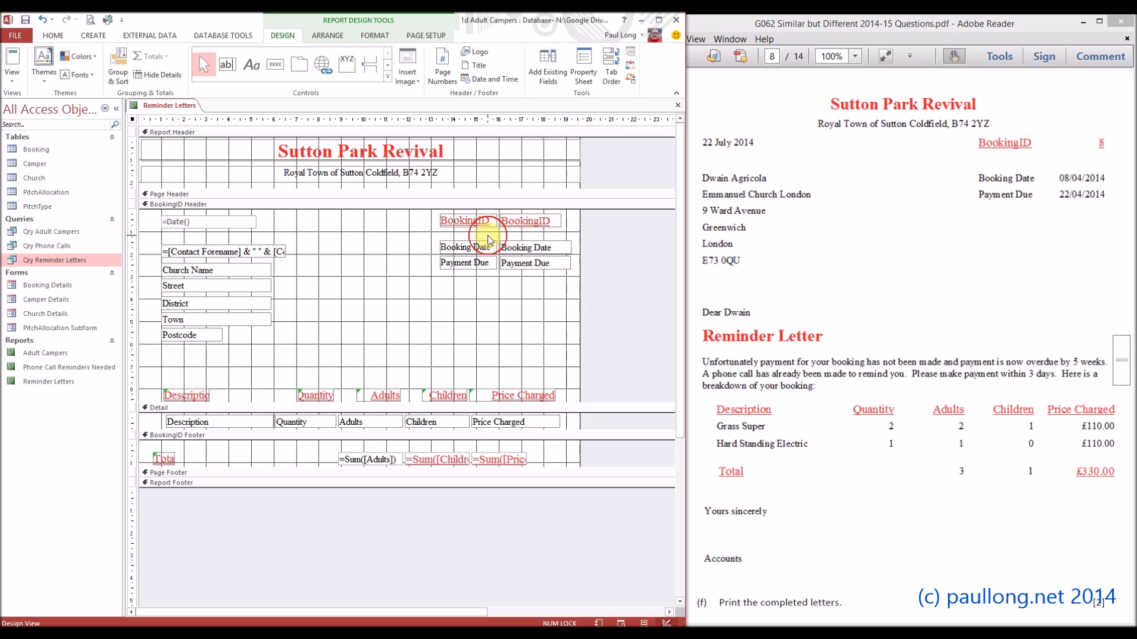
Place a copy of the combined contact name text box below Postcode and set its expression to ="Dear " & [Contact Forename]
{"action": "left_click", "coordinate": [510, 235]}
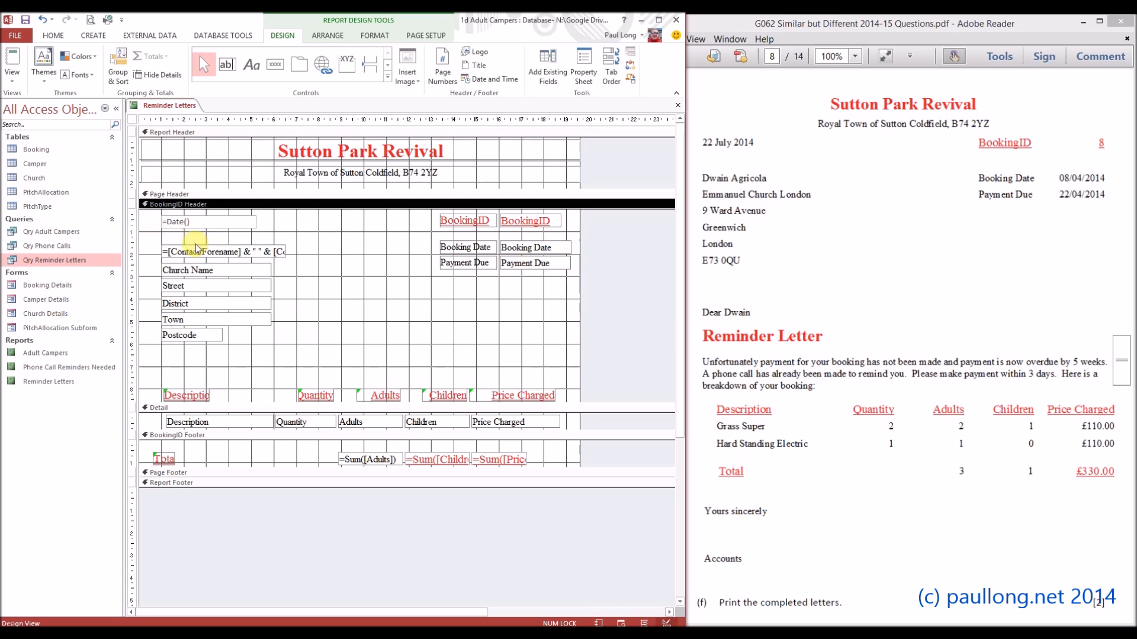
{"action": "left_click", "coordinate": [213, 253]}
{"action": "key", "text": "ctrl+c"}
{"action": "key", "text": "ctrl+v"}
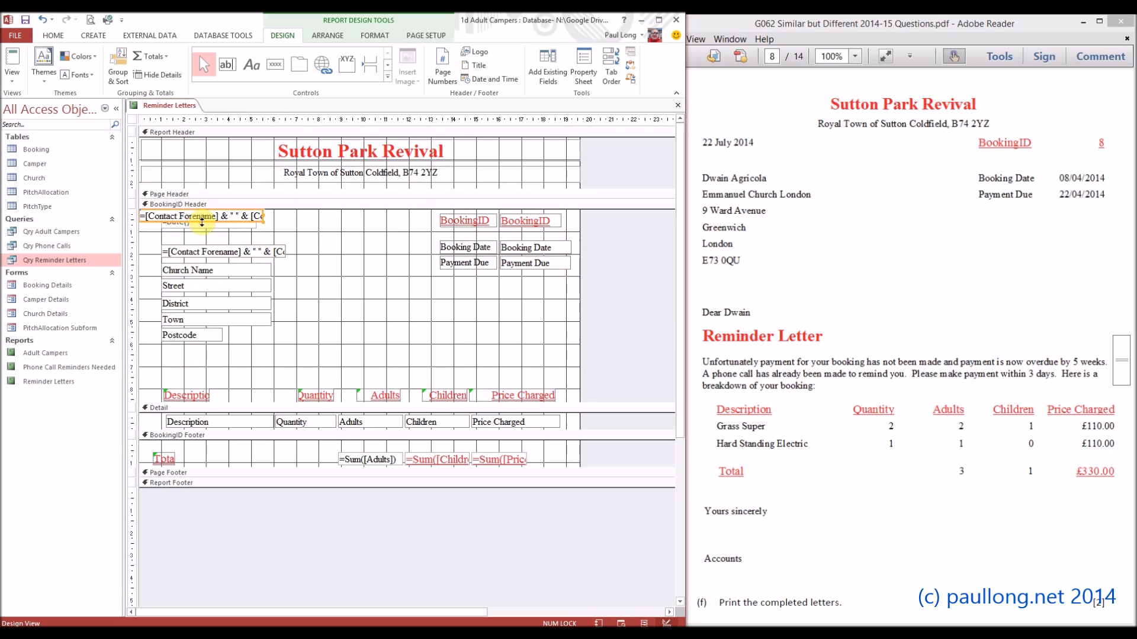
{"action": "left_click_drag", "start_coordinate": [213, 224], "coordinate": [328, 372]}
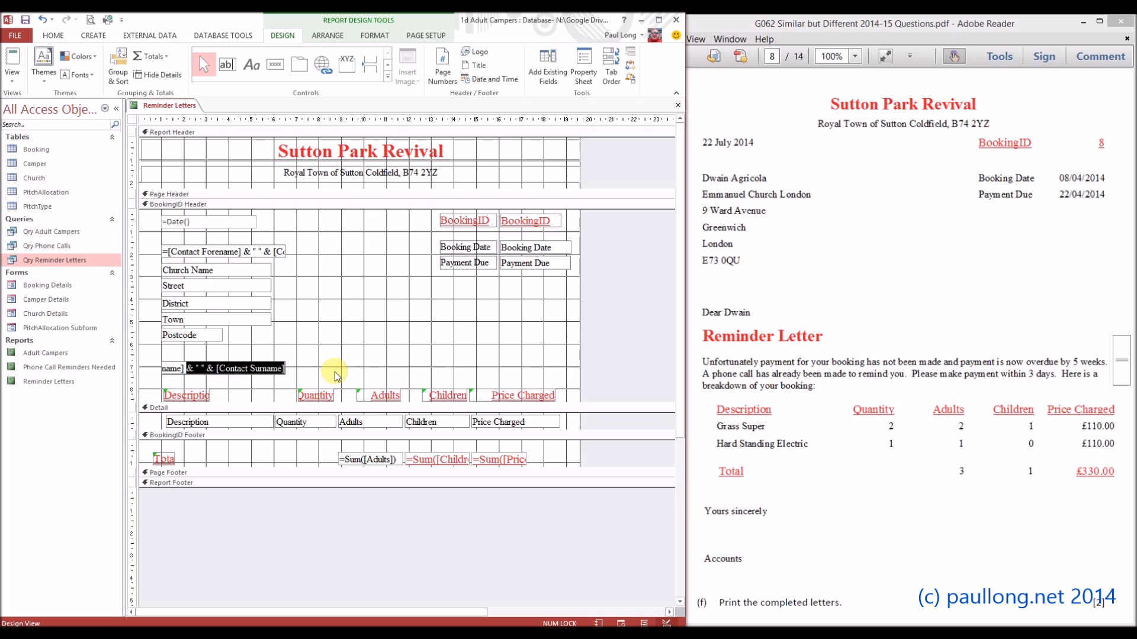
{"action": "key", "text": "Delete"}
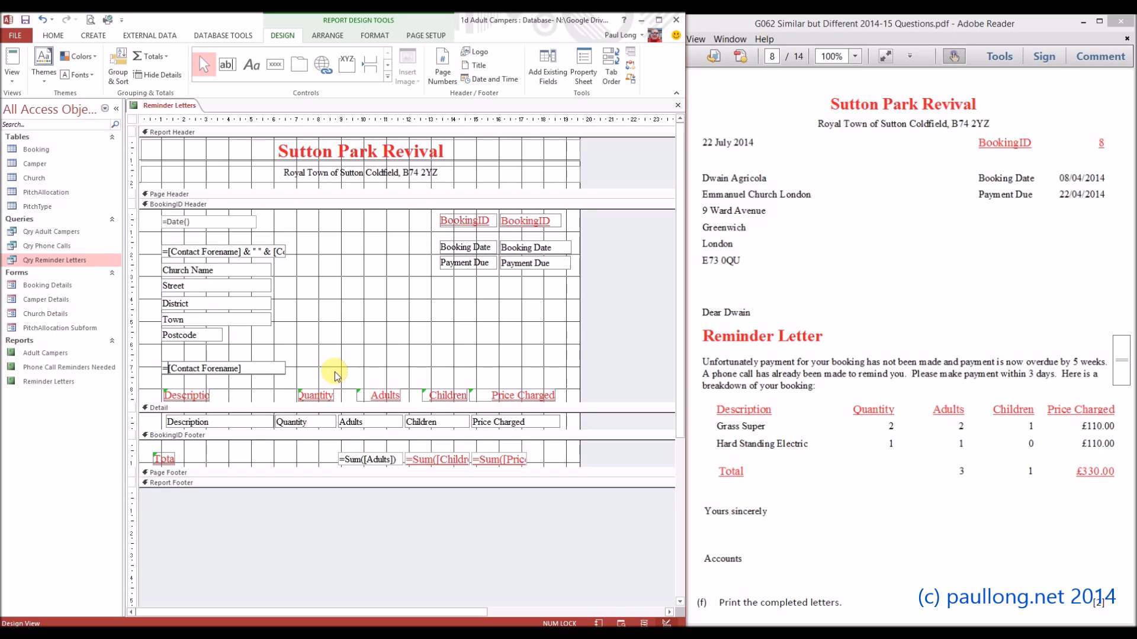
{"action": "type", "text": "\"Dear \" &"}
{"action": "key", "text": "Return"}
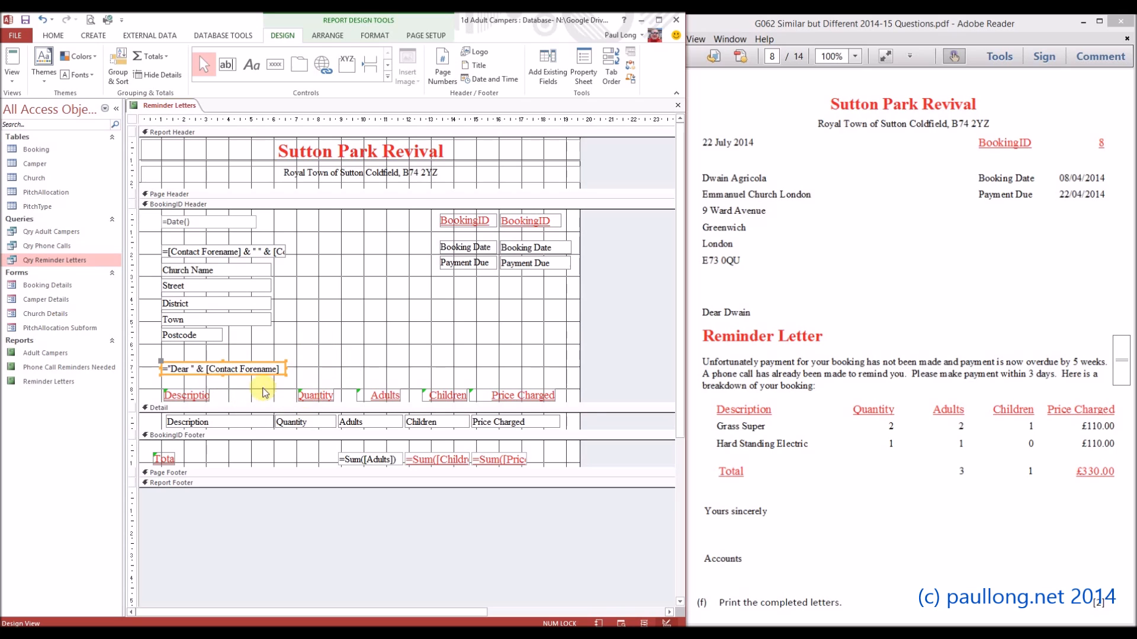
Enlarge the BookingID Header to about 12 cm with the column headings at its lower edge, and place a copy of the Sutton Park Revival title below the Dear line
{"action": "left_click_drag", "start_coordinate": [232, 403], "coordinate": [231, 484]}
{"action": "left_click_drag", "start_coordinate": [567, 417], "coordinate": [186, 475]}
{"action": "left_click", "coordinate": [357, 156]}
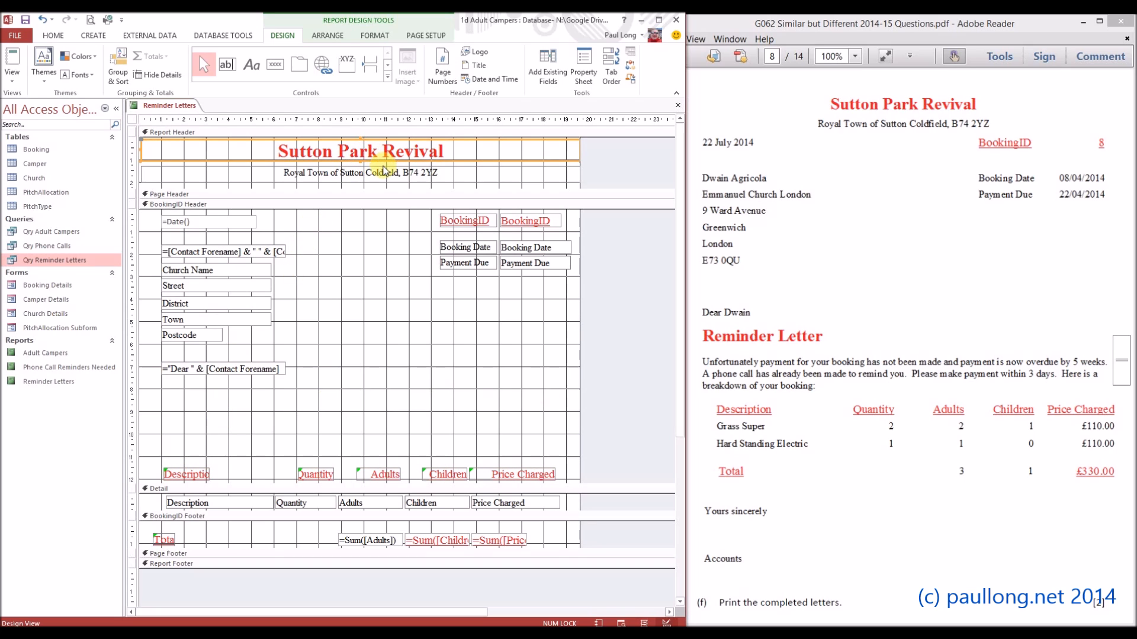
{"action": "left_click", "coordinate": [382, 372]}
{"action": "key", "text": "ctrl+v"}
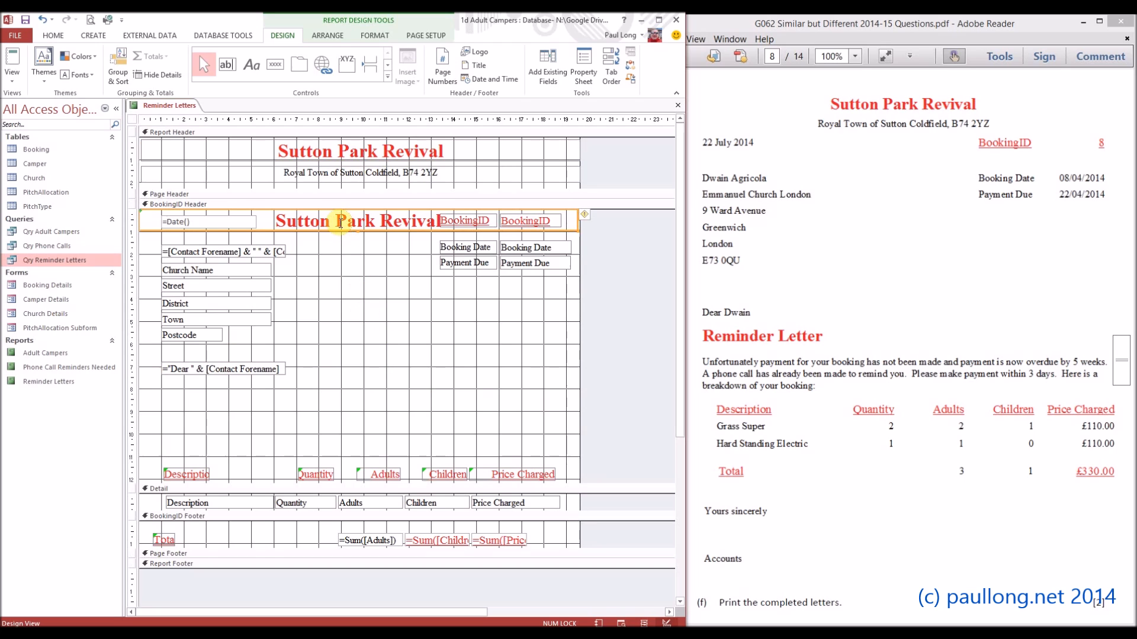
{"action": "left_click_drag", "start_coordinate": [271, 229], "coordinate": [293, 405]}
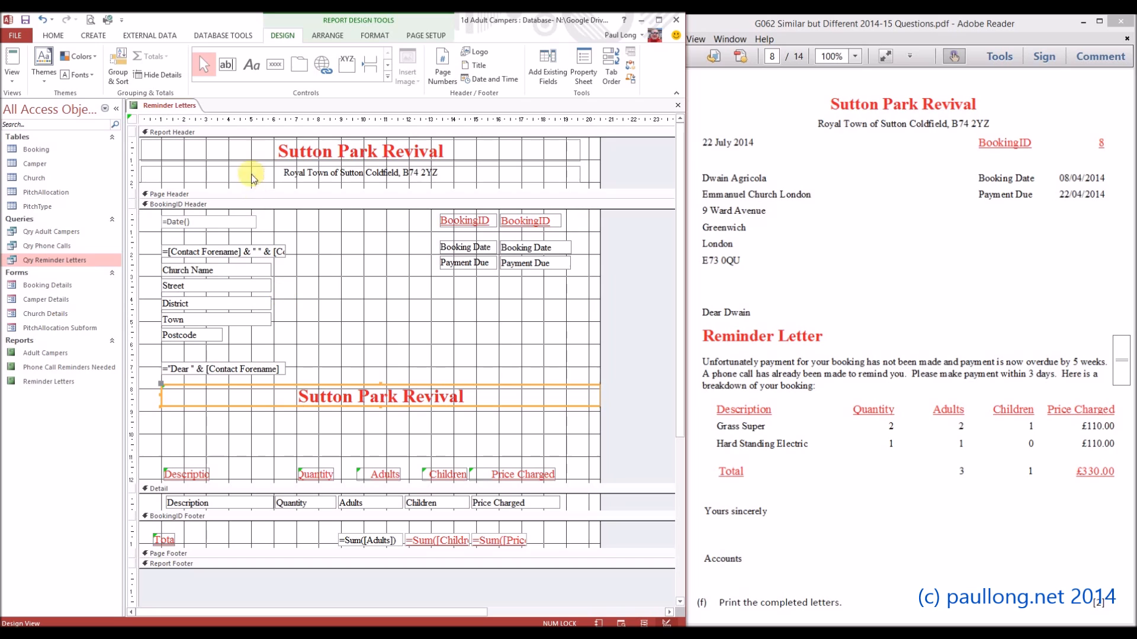
Left-align the copied title and change its text to Reminder Letter
{"action": "left_click", "coordinate": [375, 35]}
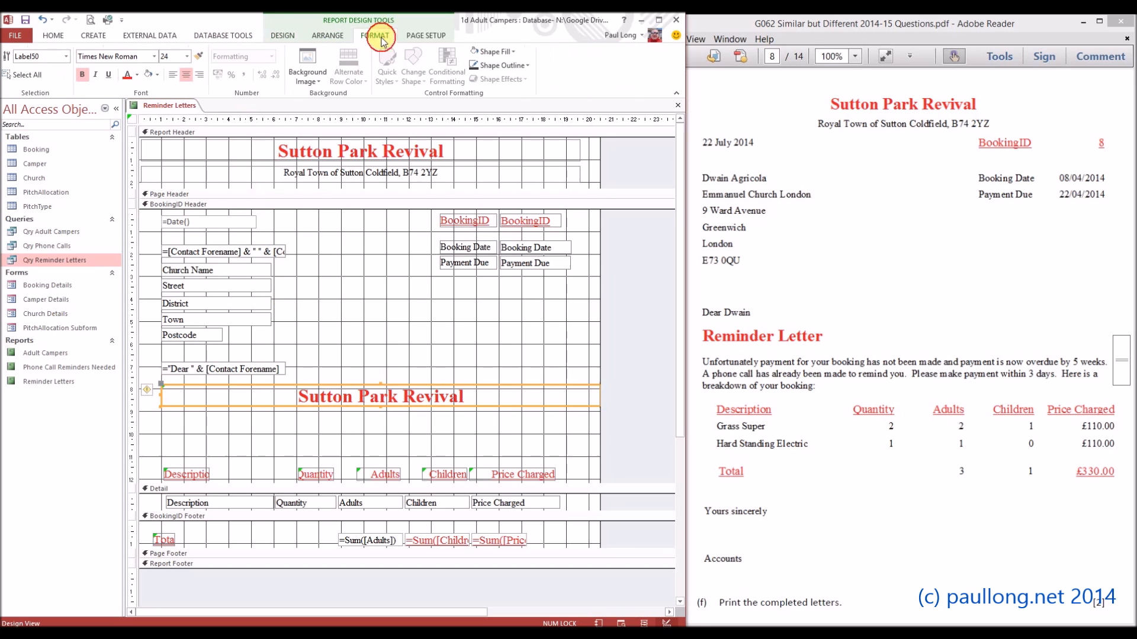
{"action": "left_click", "coordinate": [172, 74]}
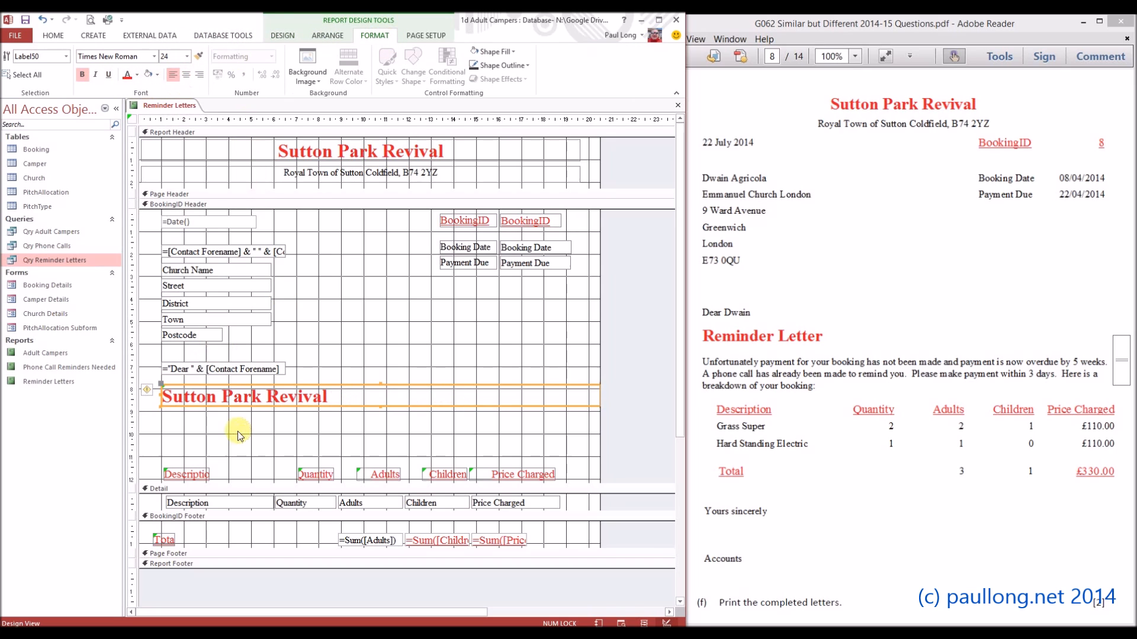
{"action": "left_click", "coordinate": [327, 395]}
{"action": "left_click_drag", "start_coordinate": [327, 395], "coordinate": [159, 386]}
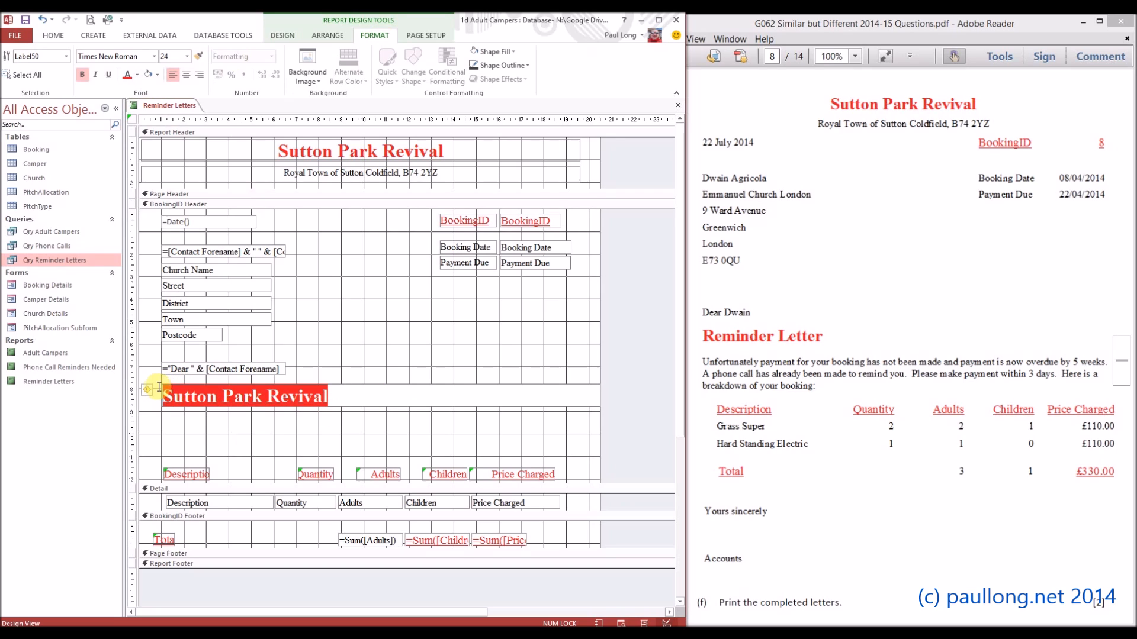
{"action": "type", "text": "Reminder Letter"}
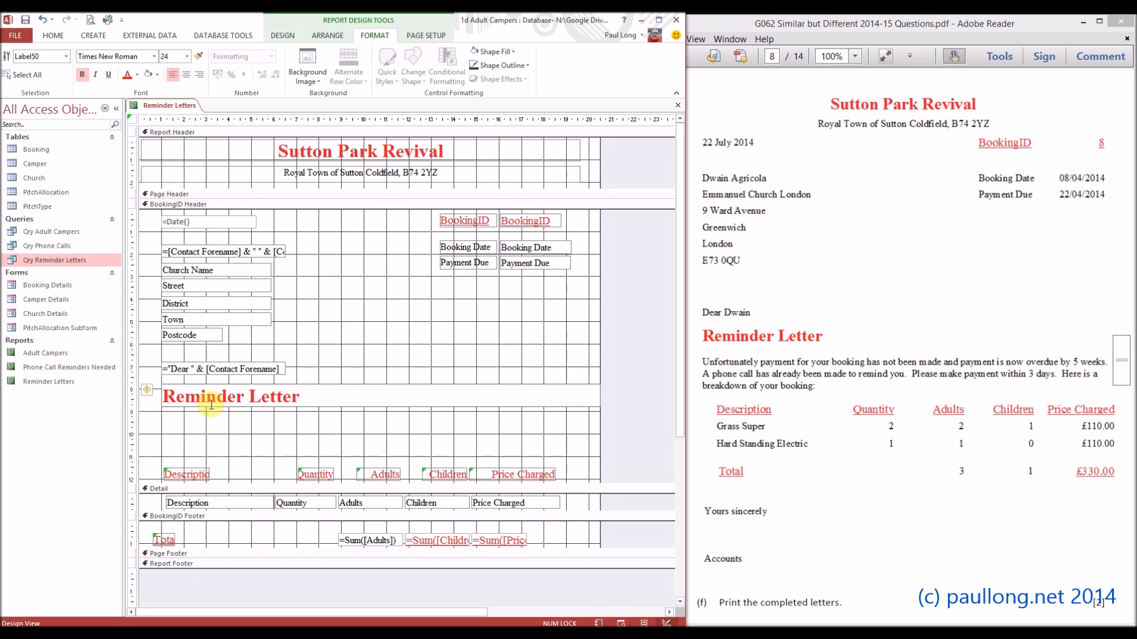
Add a label about 19 cm wide and 2 cm high below the Reminder Letter heading with the text "Unfortunately . . ."
{"action": "left_click", "coordinate": [179, 418]}
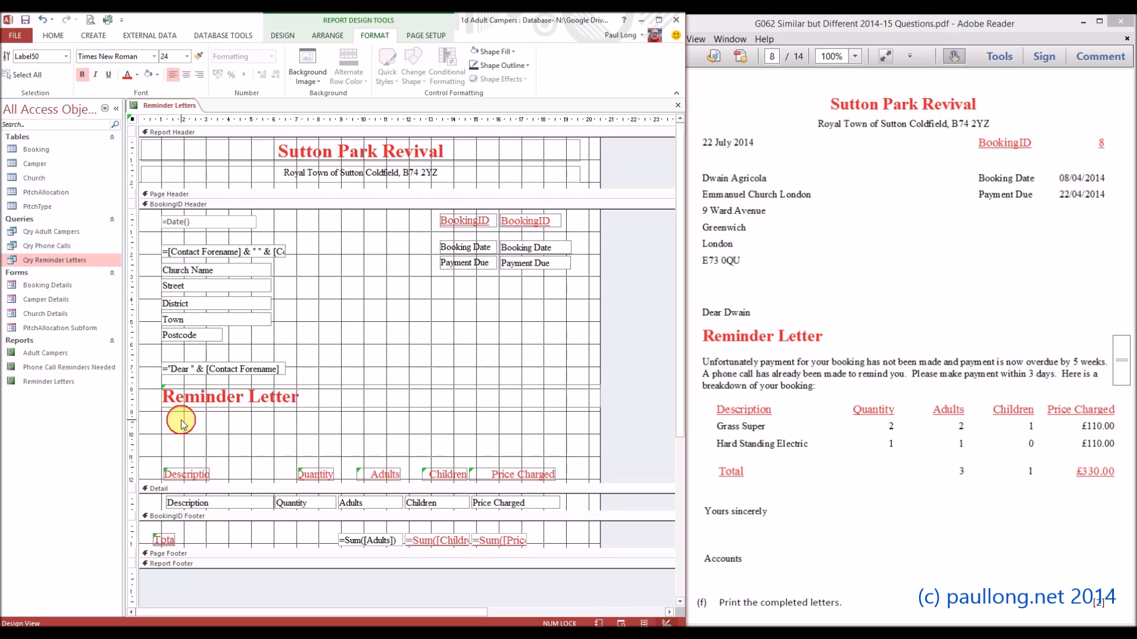
{"action": "left_click", "coordinate": [294, 37]}
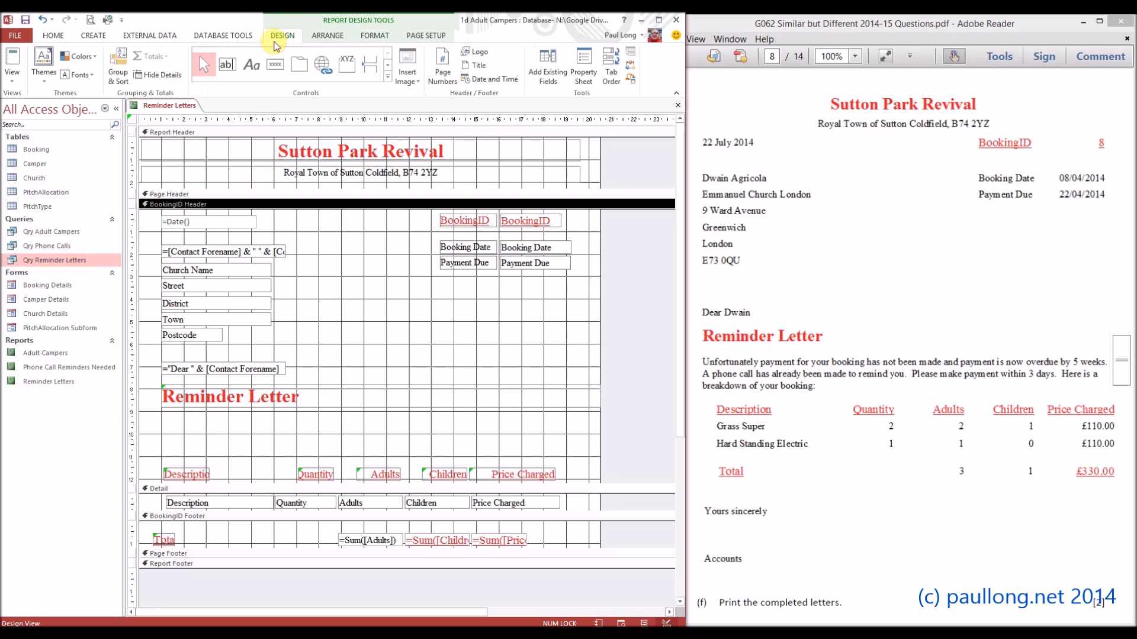
{"action": "left_click", "coordinate": [250, 69]}
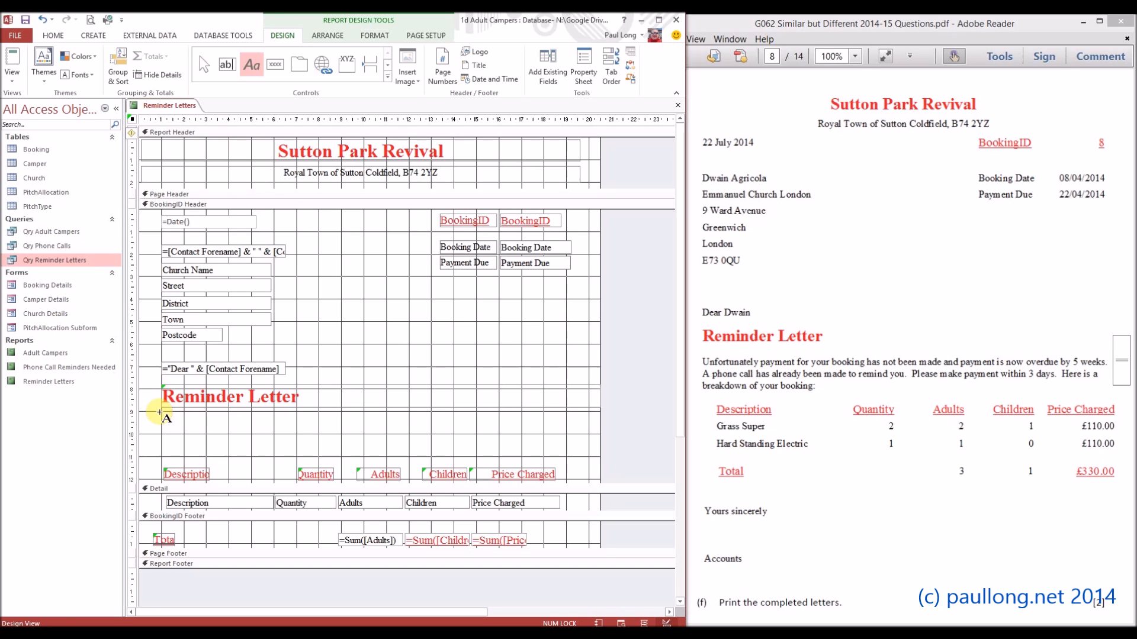
{"action": "left_click_drag", "start_coordinate": [159, 411], "coordinate": [588, 457]}
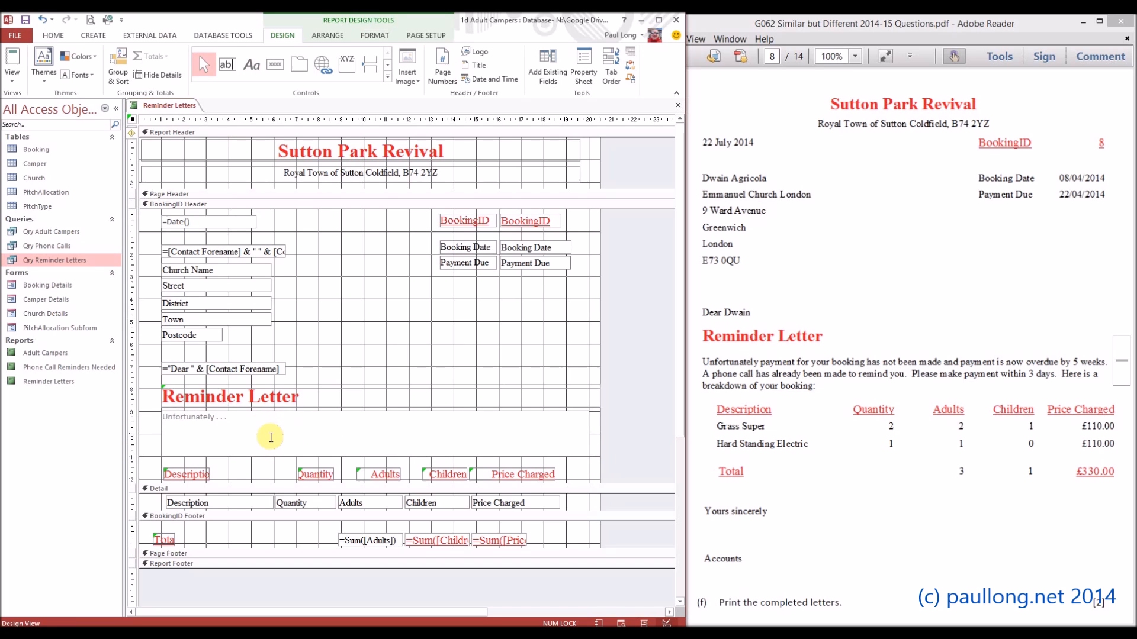
{"action": "left_click", "coordinate": [368, 391]}
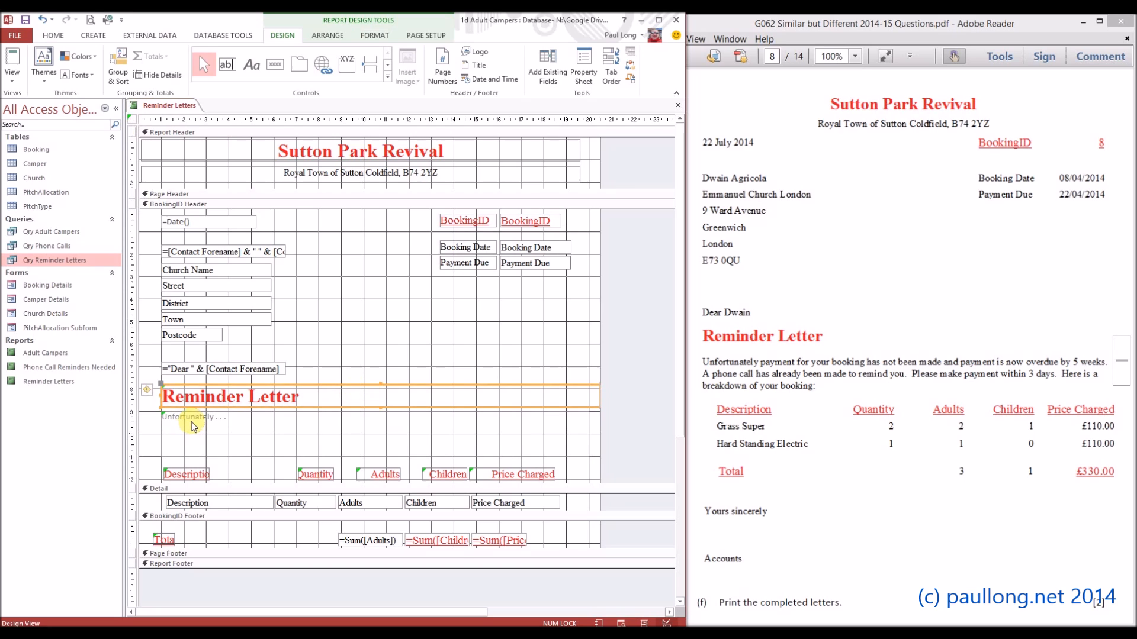
Check the letter layout and the totals row in Report View, and return to Design View
{"action": "scroll", "coordinate": [194, 428], "scroll_direction": "down", "scroll_amount": 1}
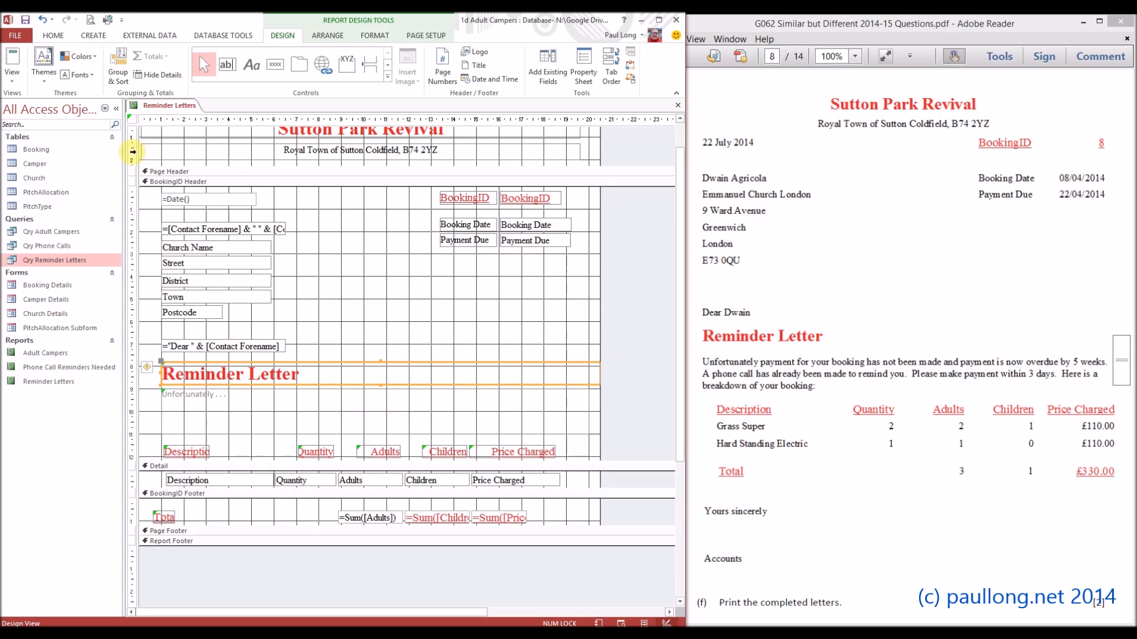
{"action": "scroll", "coordinate": [284, 439], "scroll_direction": "up", "scroll_amount": 1}
{"action": "left_click", "coordinate": [12, 59]}
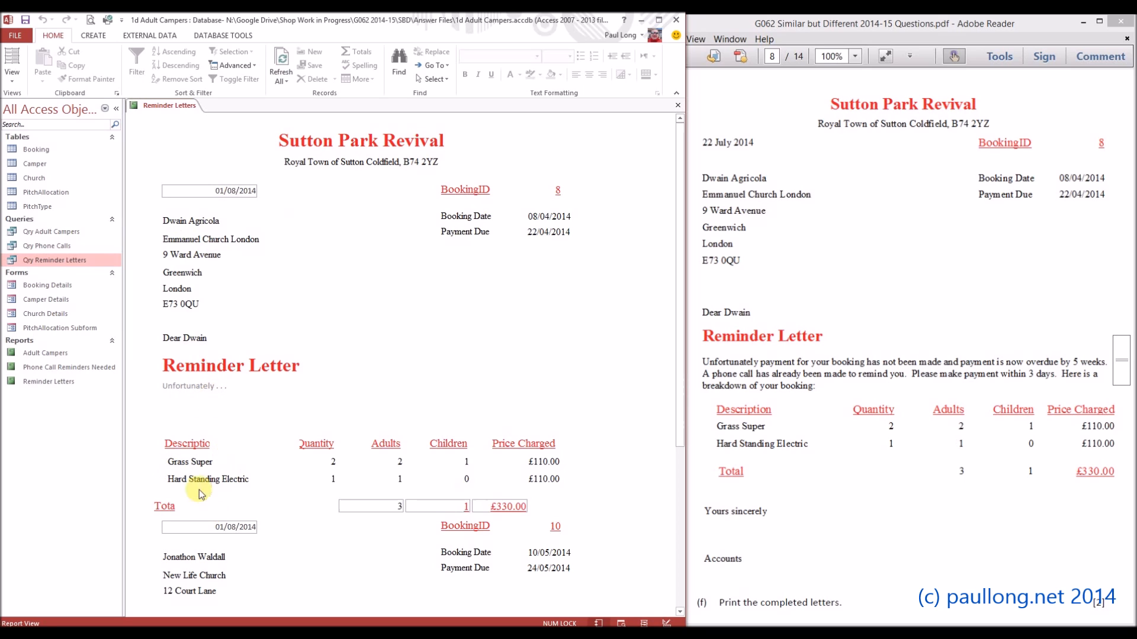
{"action": "scroll", "coordinate": [239, 460], "scroll_direction": "down", "scroll_amount": 3}
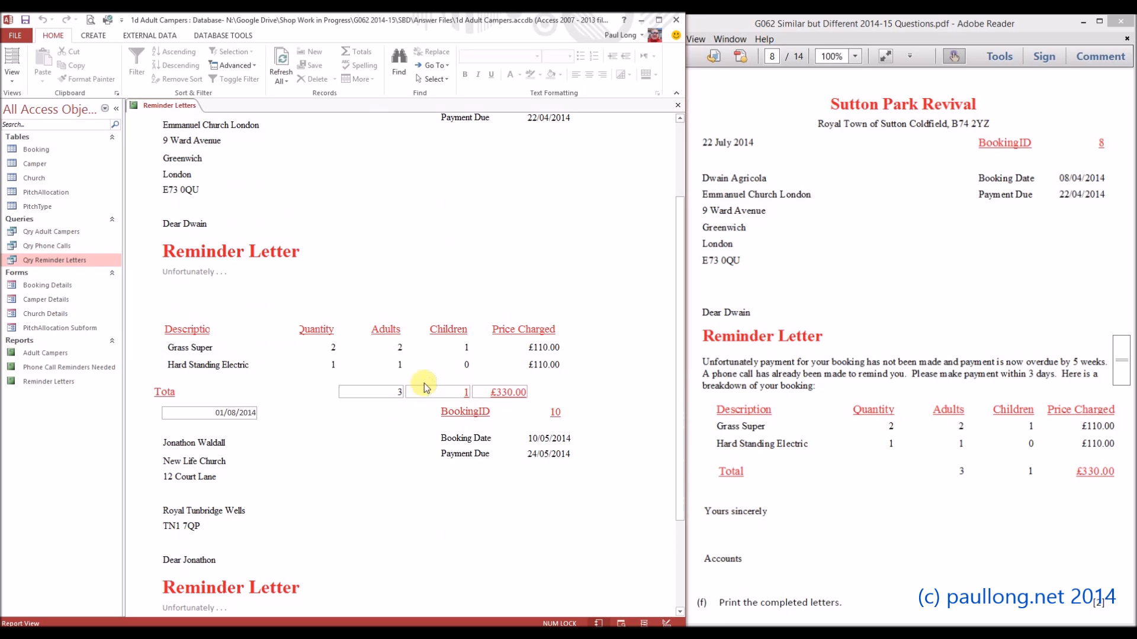
{"action": "left_click", "coordinate": [12, 74]}
{"action": "left_click", "coordinate": [57, 180]}
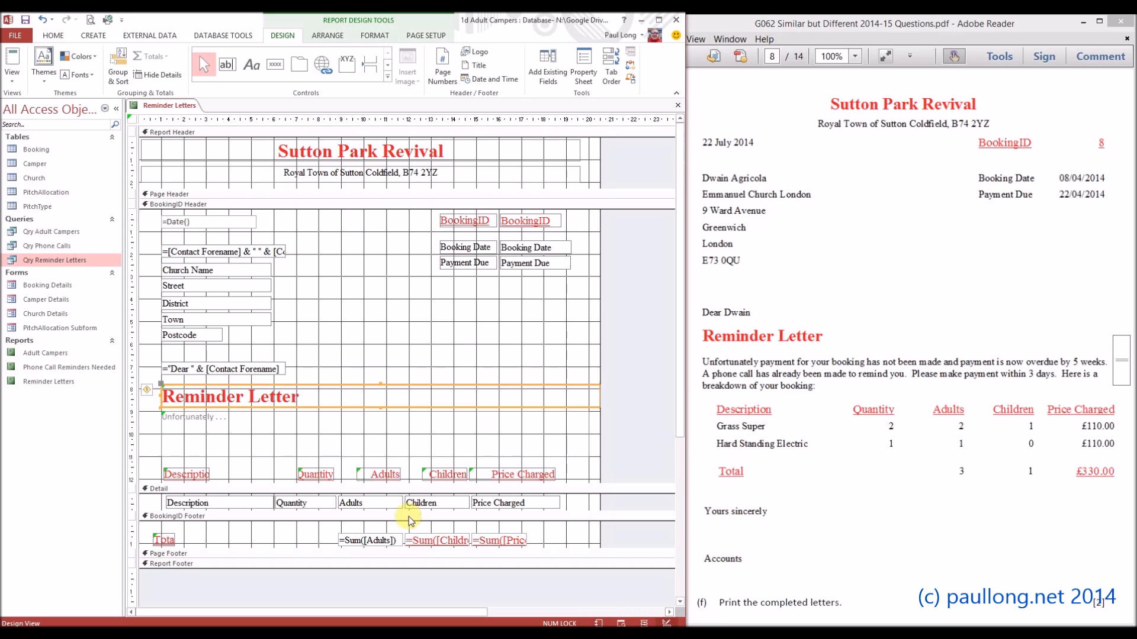
Try to copy the Children total's formatting to the Adults total in the BookingID Footer with Format Painter
{"action": "scroll", "coordinate": [439, 506], "scroll_direction": "down", "scroll_amount": 3}
{"action": "left_click", "coordinate": [434, 474]}
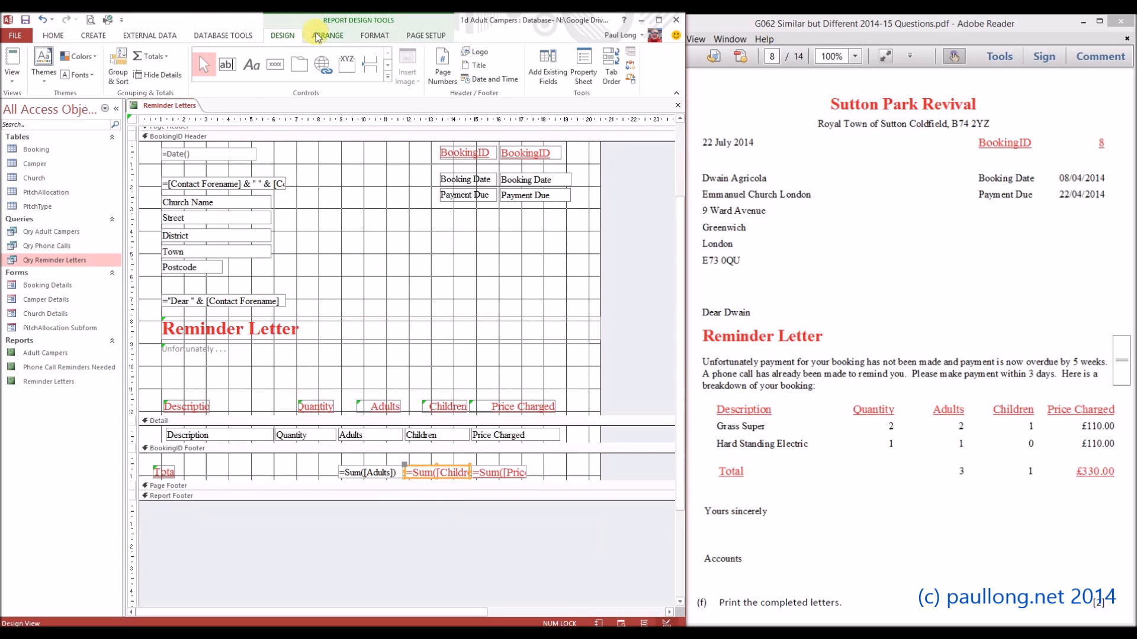
{"action": "left_click", "coordinate": [375, 36]}
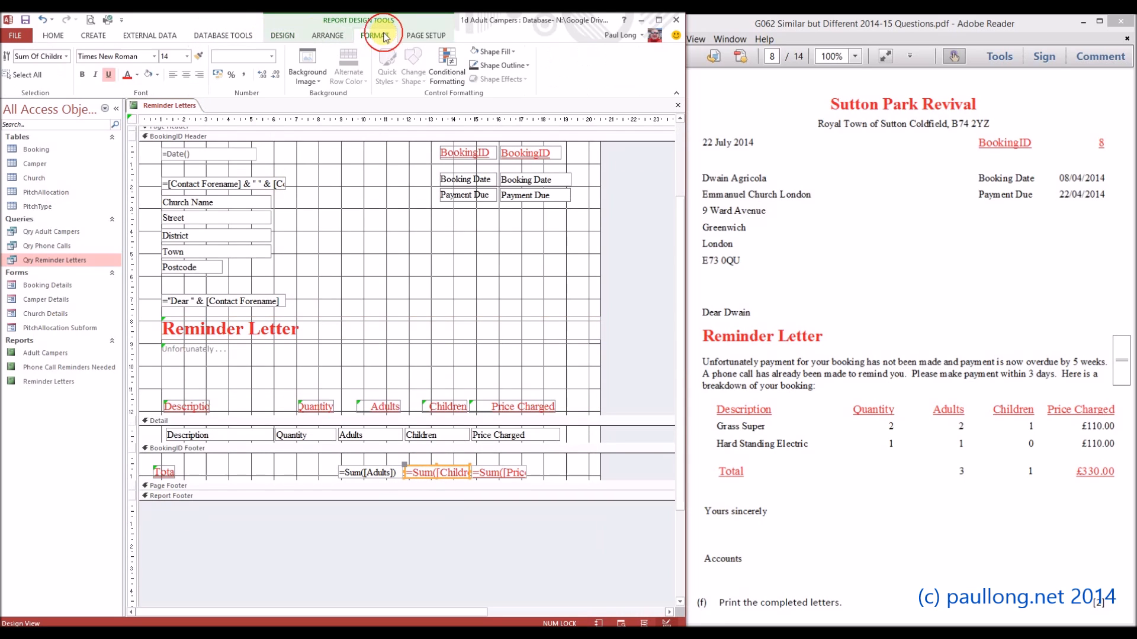
{"action": "left_click", "coordinate": [199, 56]}
{"action": "left_click", "coordinate": [380, 473]}
{"action": "left_click", "coordinate": [432, 475]}
{"action": "left_click", "coordinate": [428, 468]}
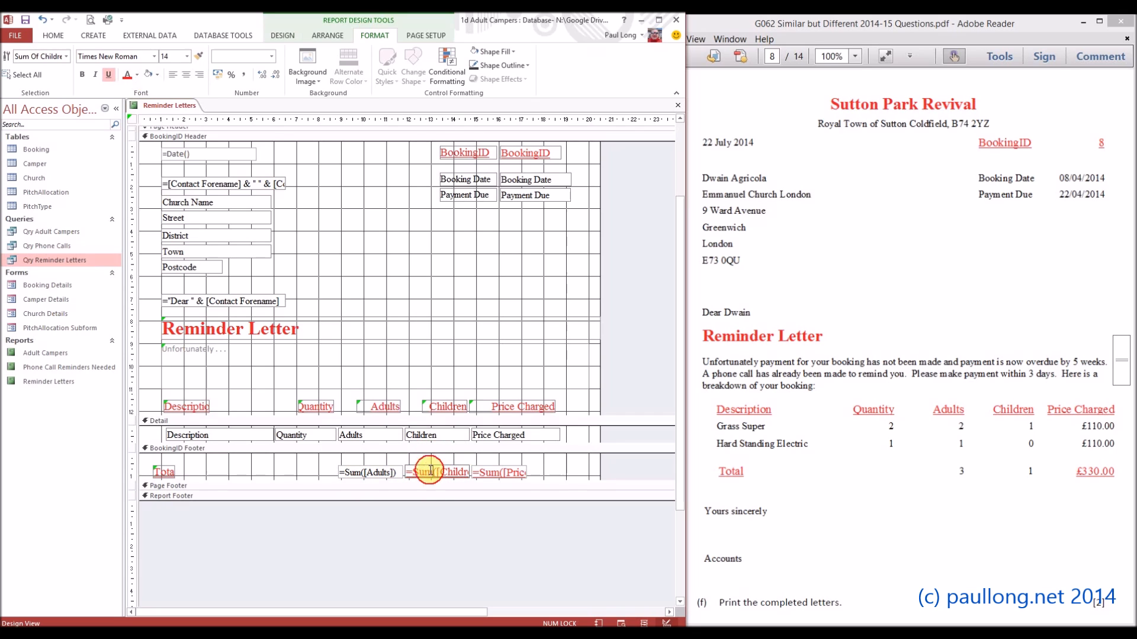
Copy the Price Charged total's formatting to the Adults total with Format Painter
{"action": "left_click", "coordinate": [477, 469]}
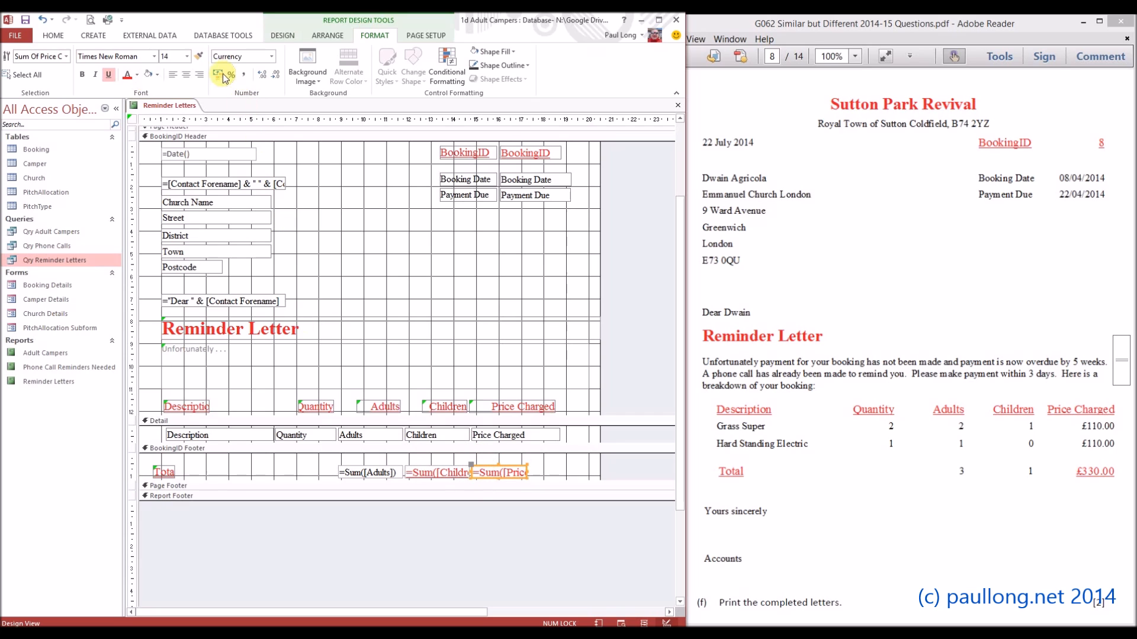
{"action": "left_click", "coordinate": [199, 57]}
{"action": "left_click", "coordinate": [367, 472]}
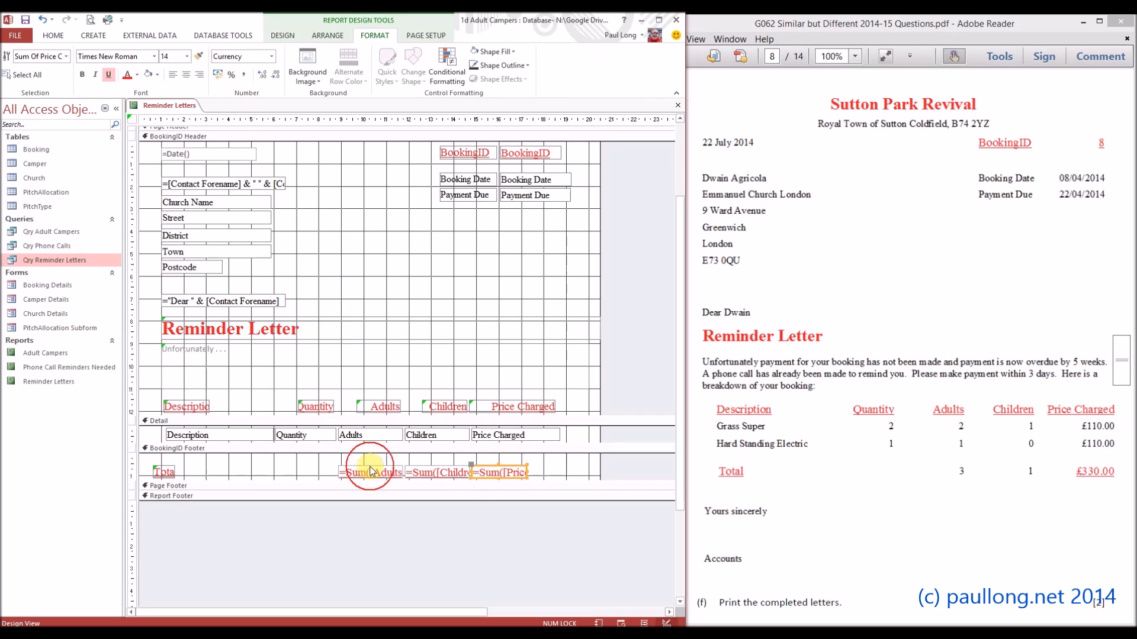
{"action": "left_click", "coordinate": [560, 460]}
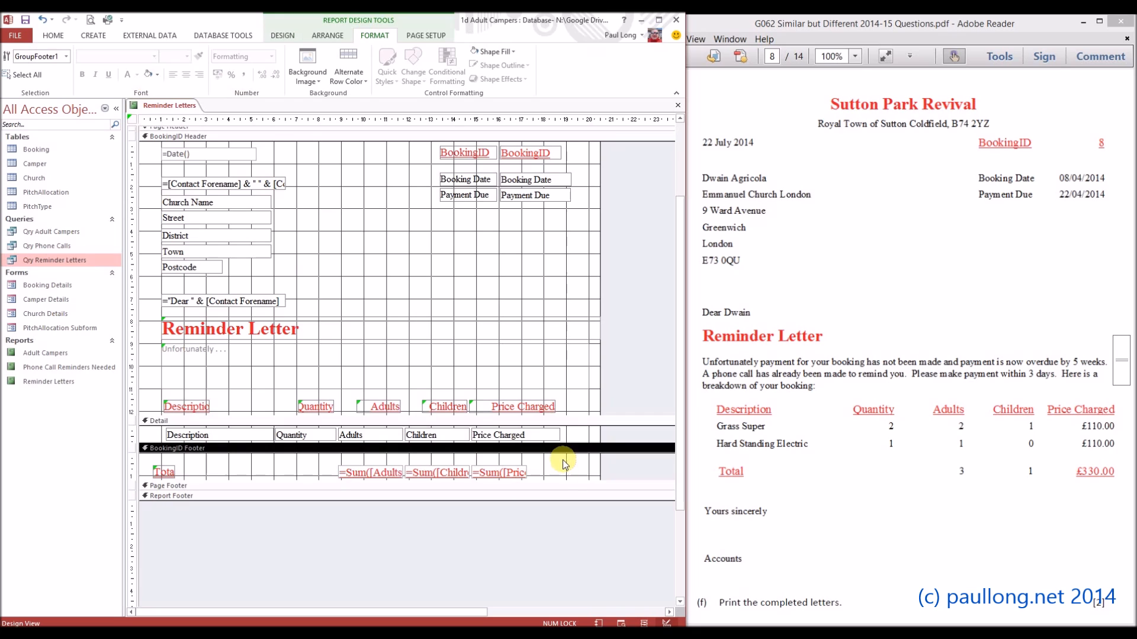
Set the outline of the Price Charged total in the BookingID Footer to Transparent
{"action": "left_click", "coordinate": [496, 482]}
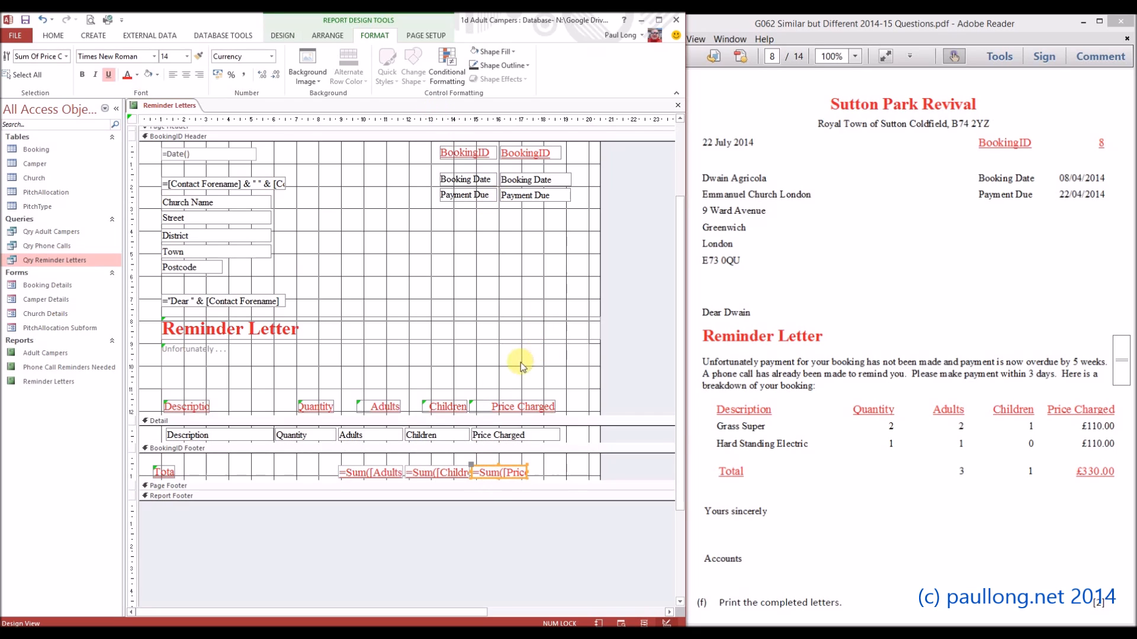
{"action": "left_click", "coordinate": [527, 65]}
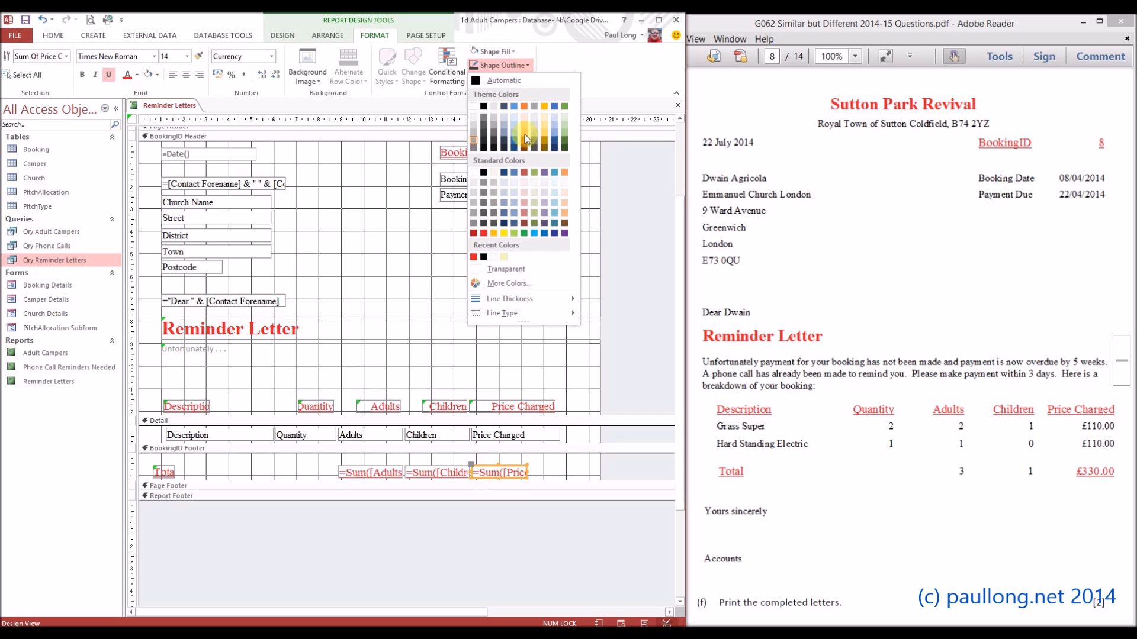
{"action": "left_click", "coordinate": [527, 269]}
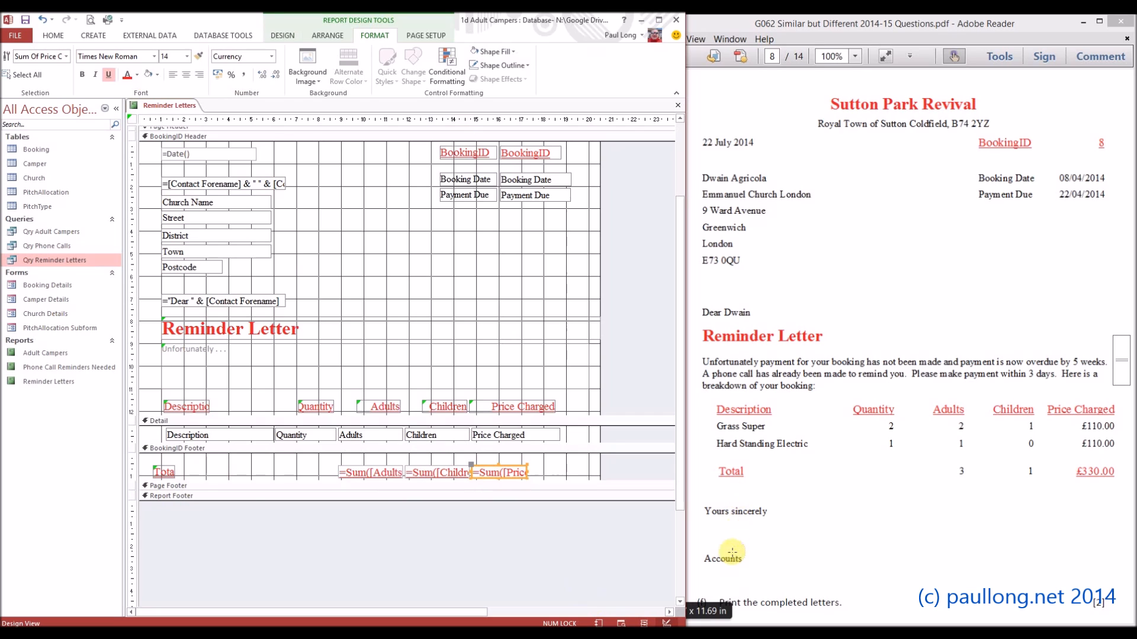
Enlarge the BookingID Footer section to about 6.5 cm high
{"action": "left_click", "coordinate": [223, 485]}
{"action": "left_click", "coordinate": [221, 480]}
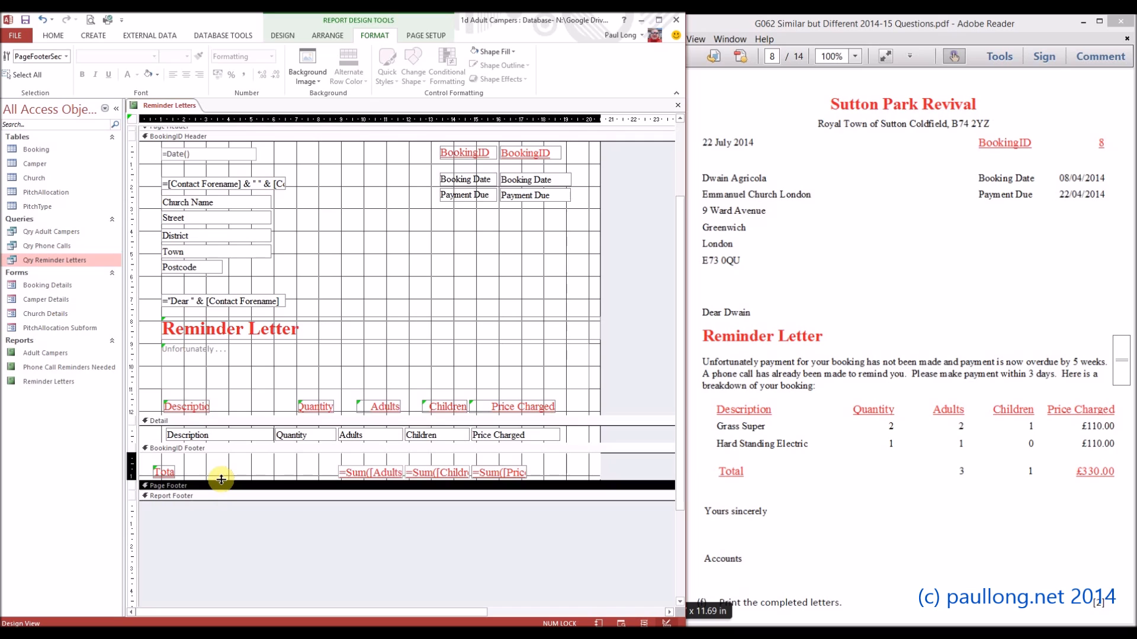
{"action": "left_click_drag", "start_coordinate": [221, 480], "coordinate": [205, 601]}
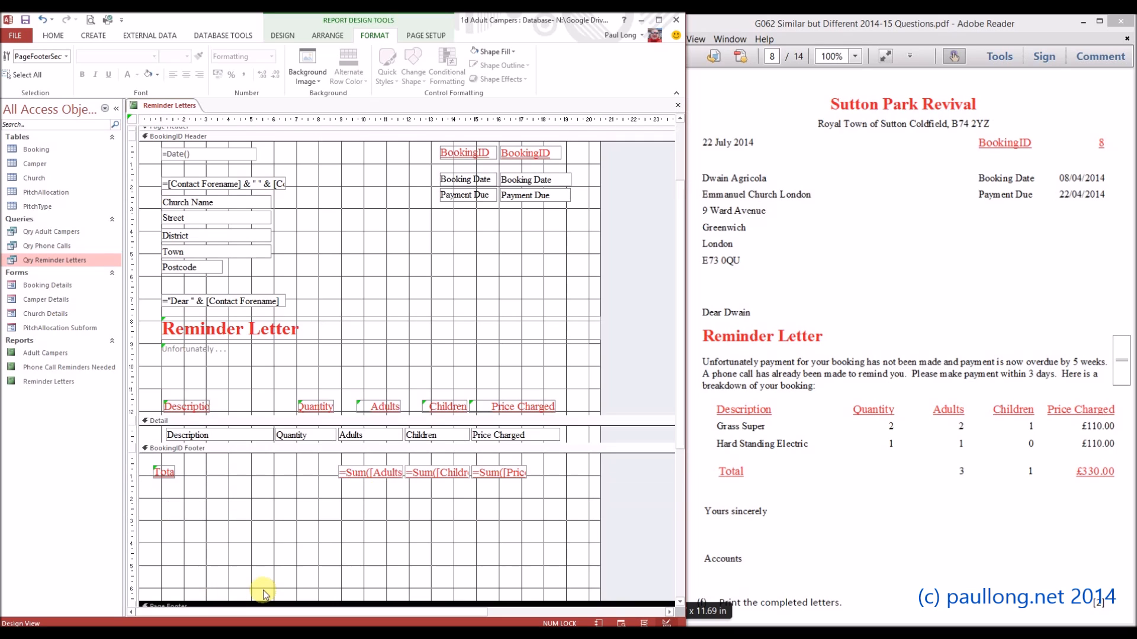
Add a closing label about 8 by 4 cm under the Total in the BookingID Footer, reading "Yours sincerely" and, after blank lines, "Accounts"
{"action": "left_click", "coordinate": [183, 500]}
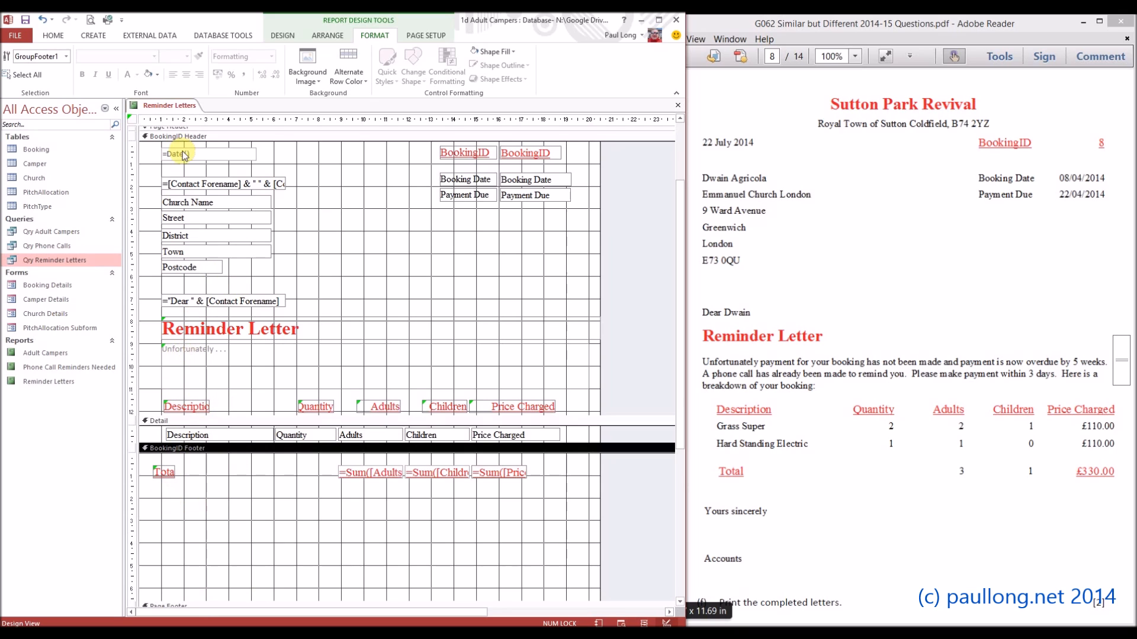
{"action": "left_click", "coordinate": [287, 35]}
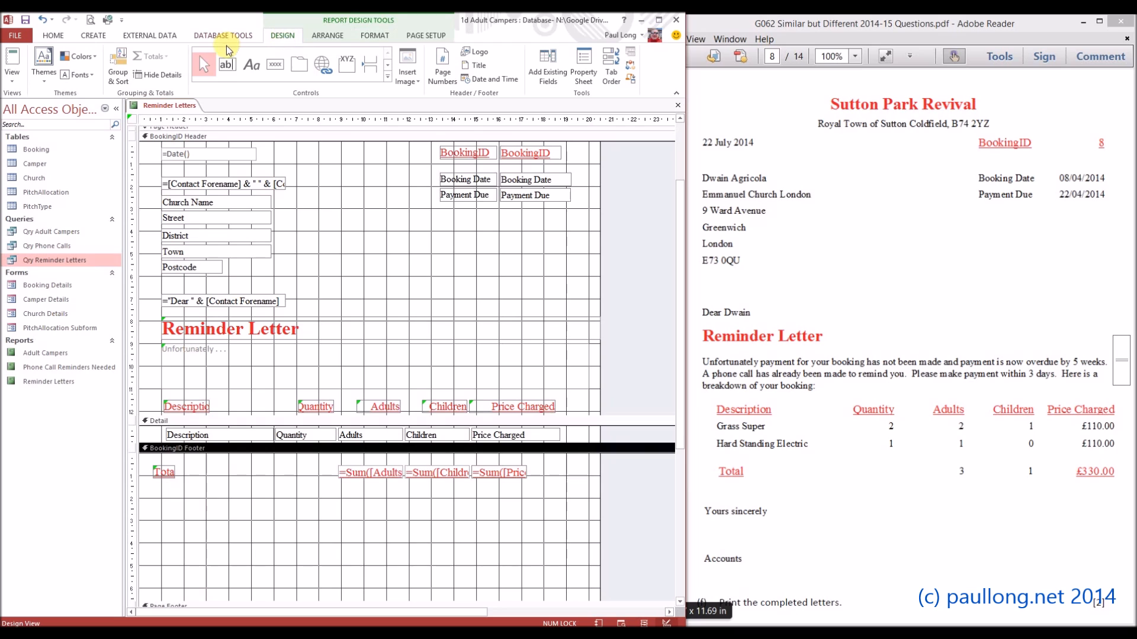
{"action": "left_click", "coordinate": [257, 69]}
{"action": "left_click_drag", "start_coordinate": [153, 490], "coordinate": [337, 577]}
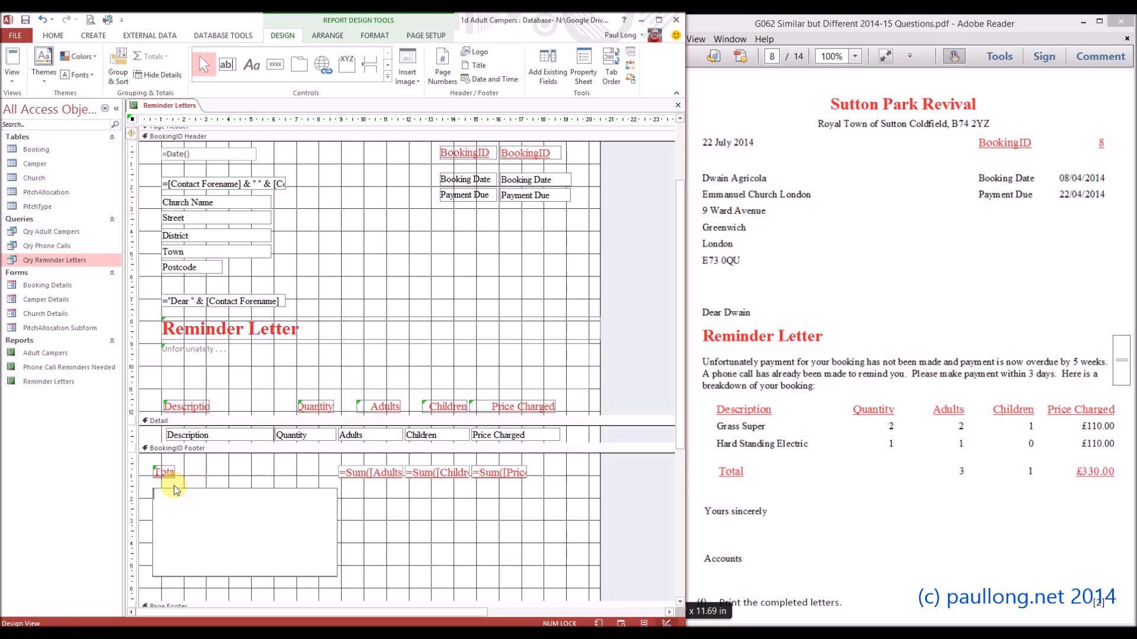
{"action": "type", "text": "Yours sincerely"}
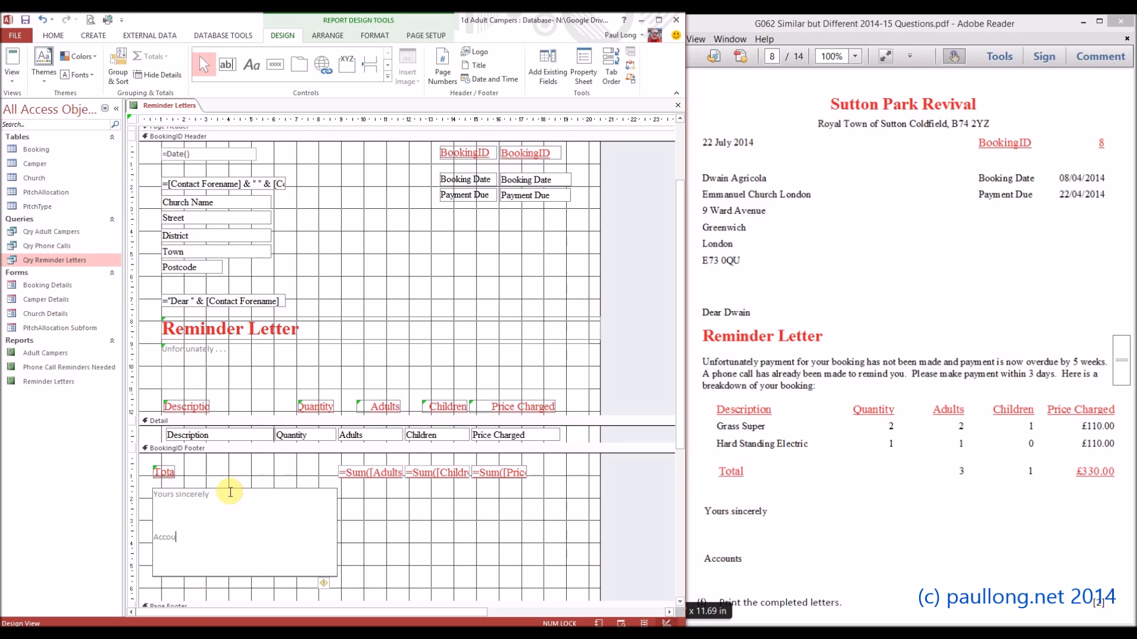
{"action": "left_click", "coordinate": [354, 526]}
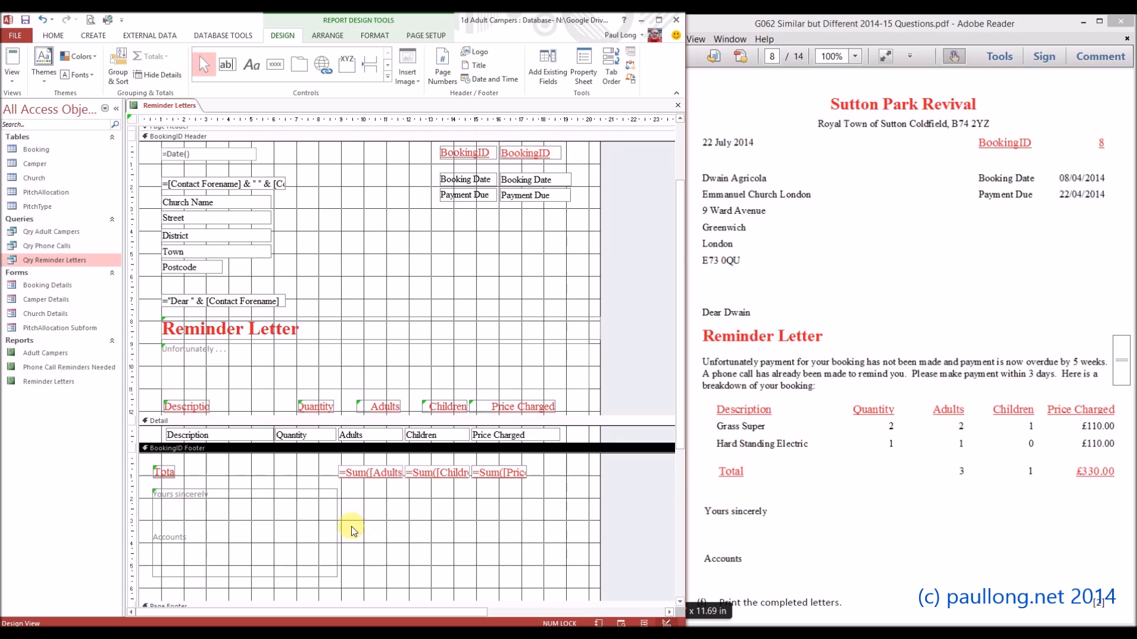
Check every page of the Reminder Letters report in Print Preview for blank pages and return to the design
{"action": "left_click", "coordinate": [9, 77]}
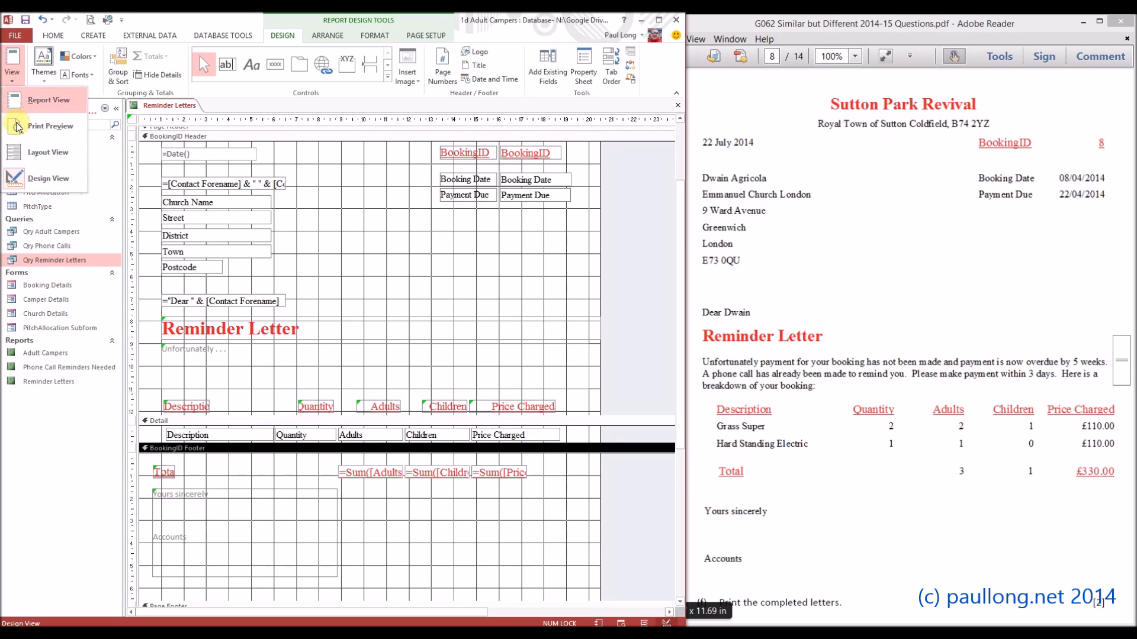
{"action": "left_click", "coordinate": [61, 128]}
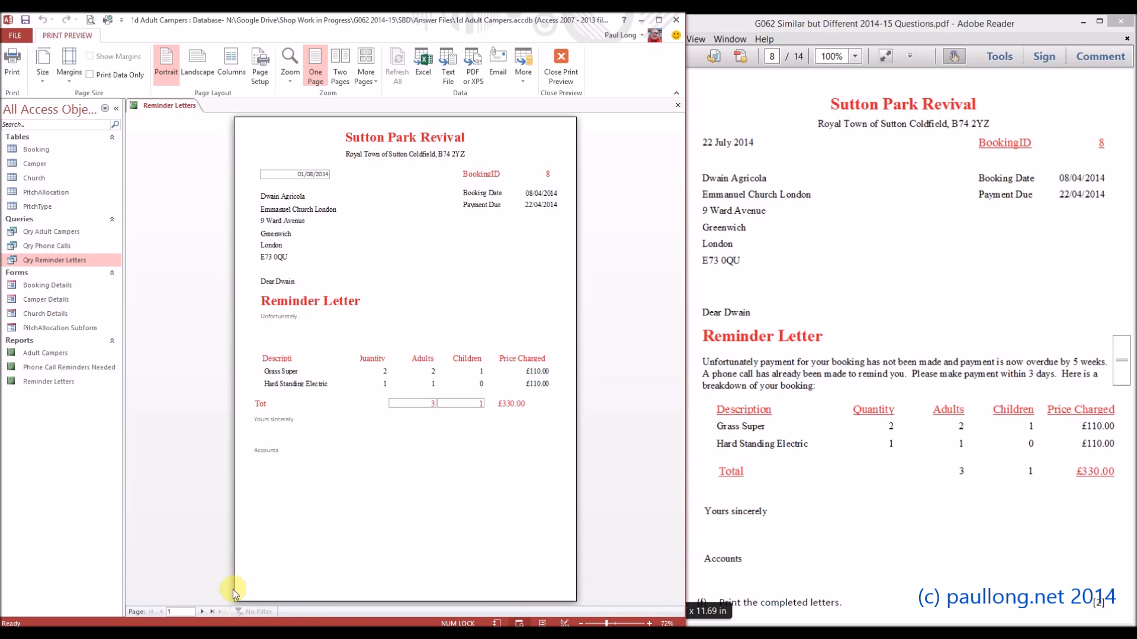
{"action": "left_click", "coordinate": [199, 612]}
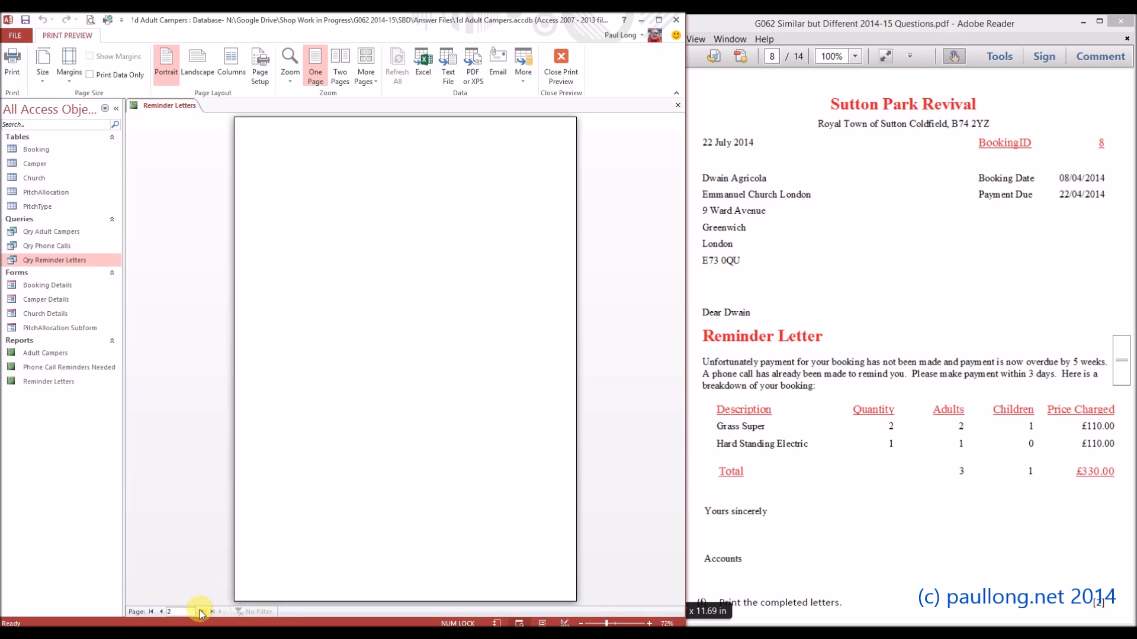
{"action": "left_click", "coordinate": [200, 612]}
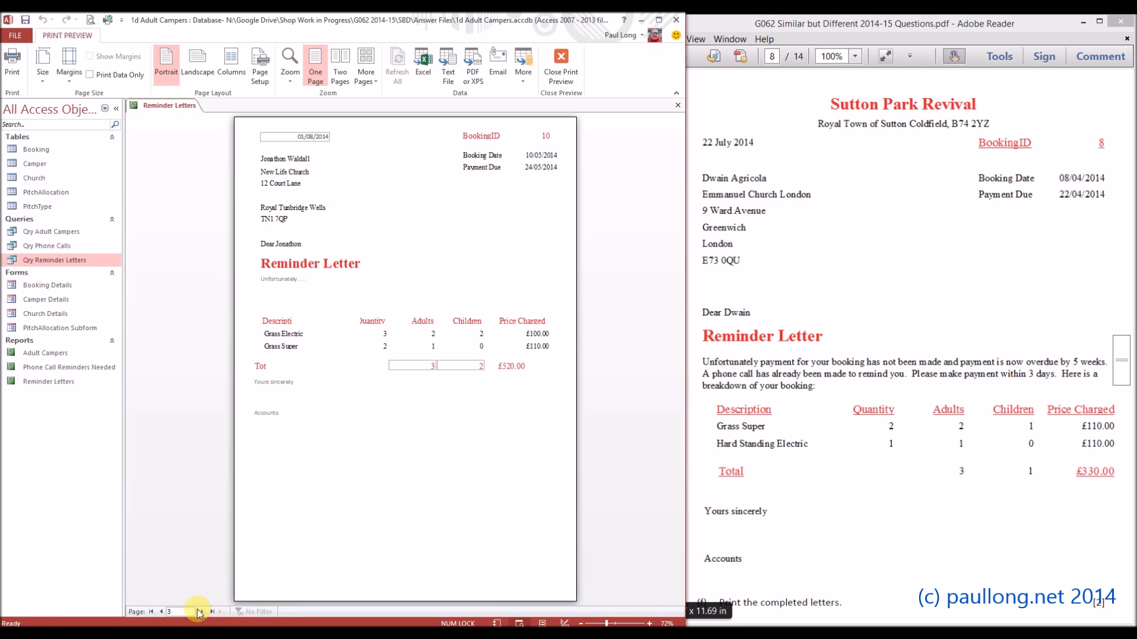
{"action": "left_click", "coordinate": [201, 613]}
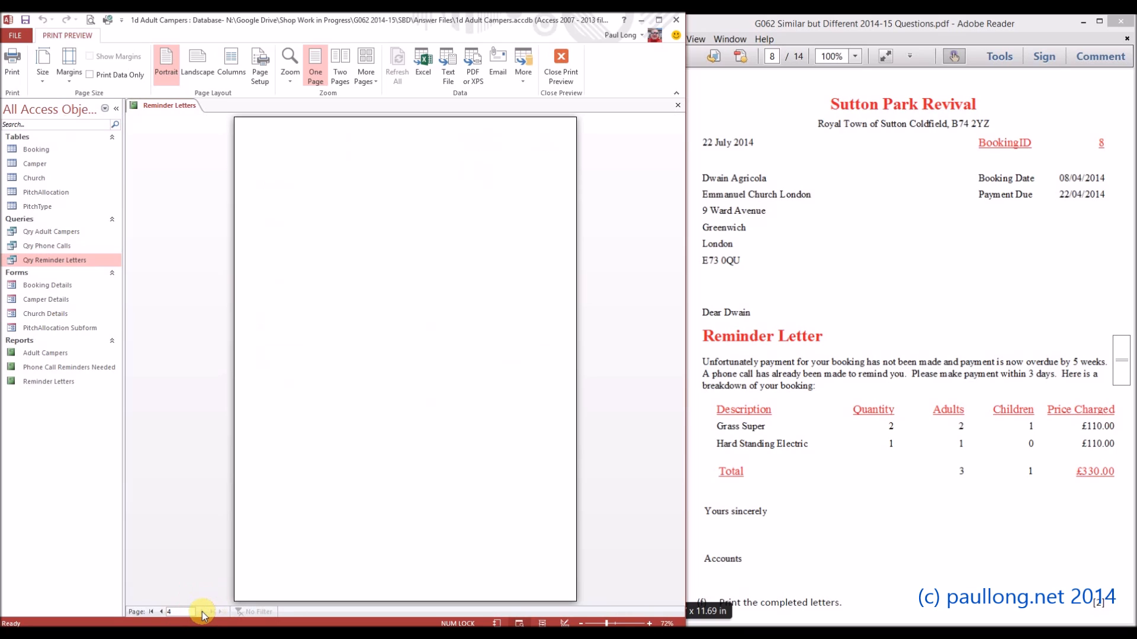
{"action": "left_click", "coordinate": [160, 612]}
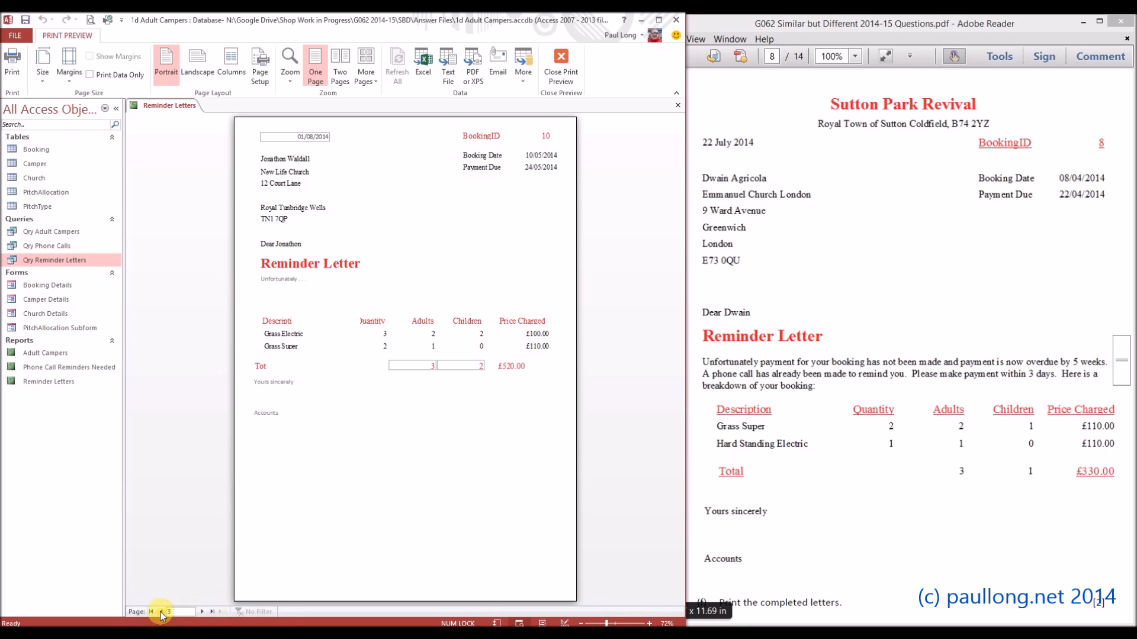
{"action": "left_click", "coordinate": [562, 64]}
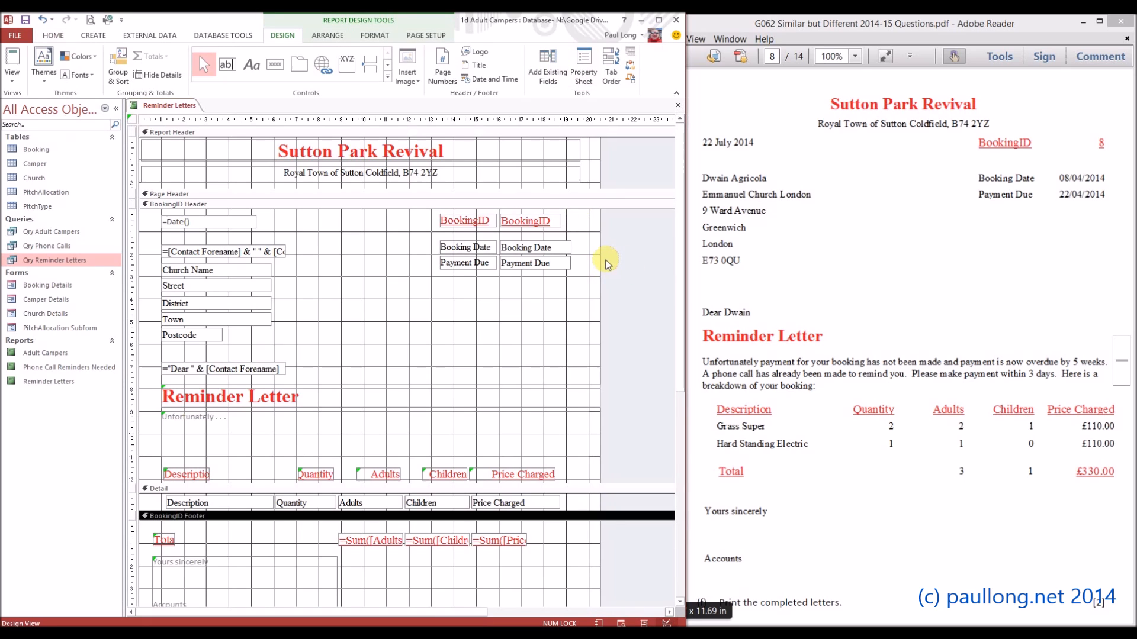
Narrow the title and address labels in the Report Header so their right edges end at about 19 cm
{"action": "left_click_drag", "start_coordinate": [601, 262], "coordinate": [566, 265]}
{"action": "left_click", "coordinate": [574, 152]}
{"action": "left_click_drag", "start_coordinate": [580, 150], "coordinate": [569, 174]}
{"action": "left_click", "coordinate": [579, 177]}
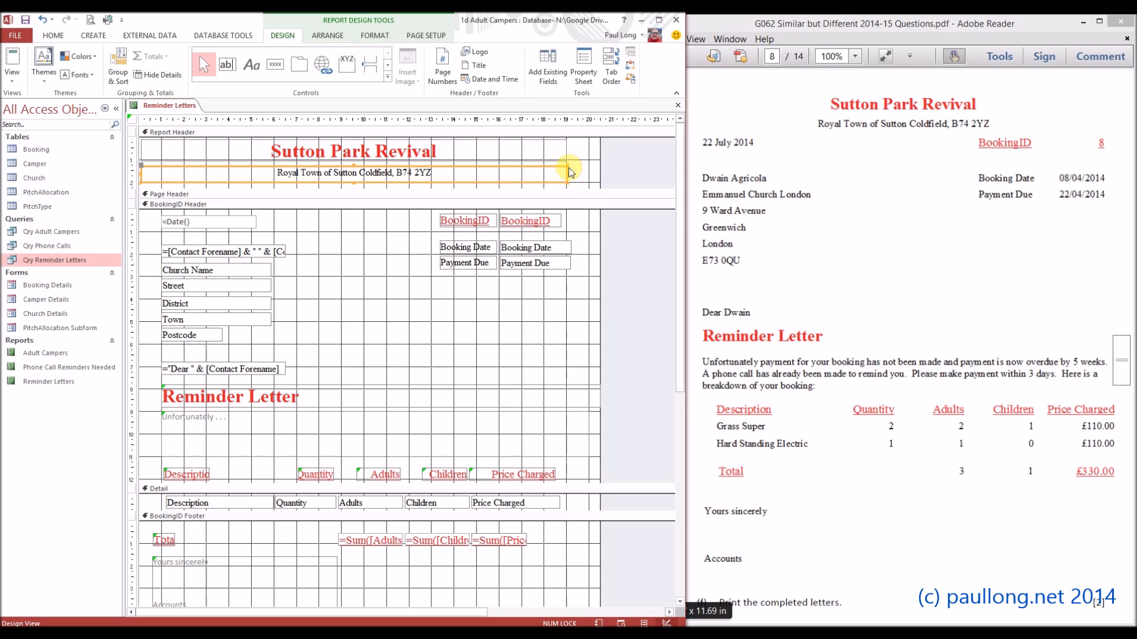
Narrow the Reminder Letter heading and the body text label to end at about 18.5 cm, and reduce the report width to about 19 cm
{"action": "left_click_drag", "start_coordinate": [600, 170], "coordinate": [573, 172]}
{"action": "scroll", "coordinate": [613, 439], "scroll_direction": "down", "scroll_amount": 3}
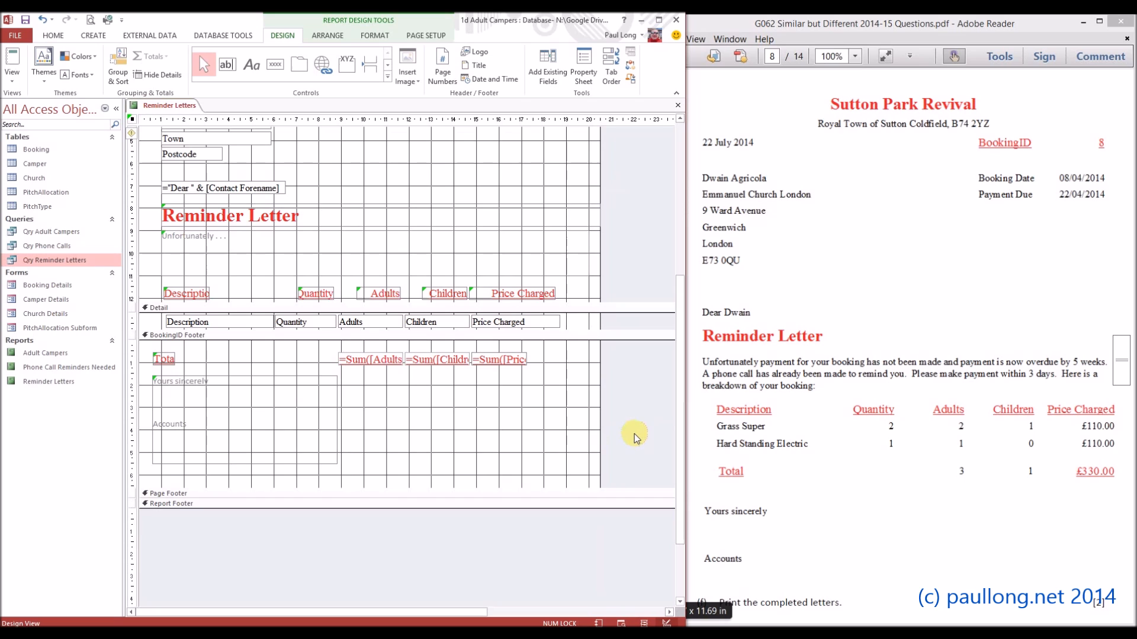
{"action": "scroll", "coordinate": [635, 431], "scroll_direction": "up", "scroll_amount": 5}
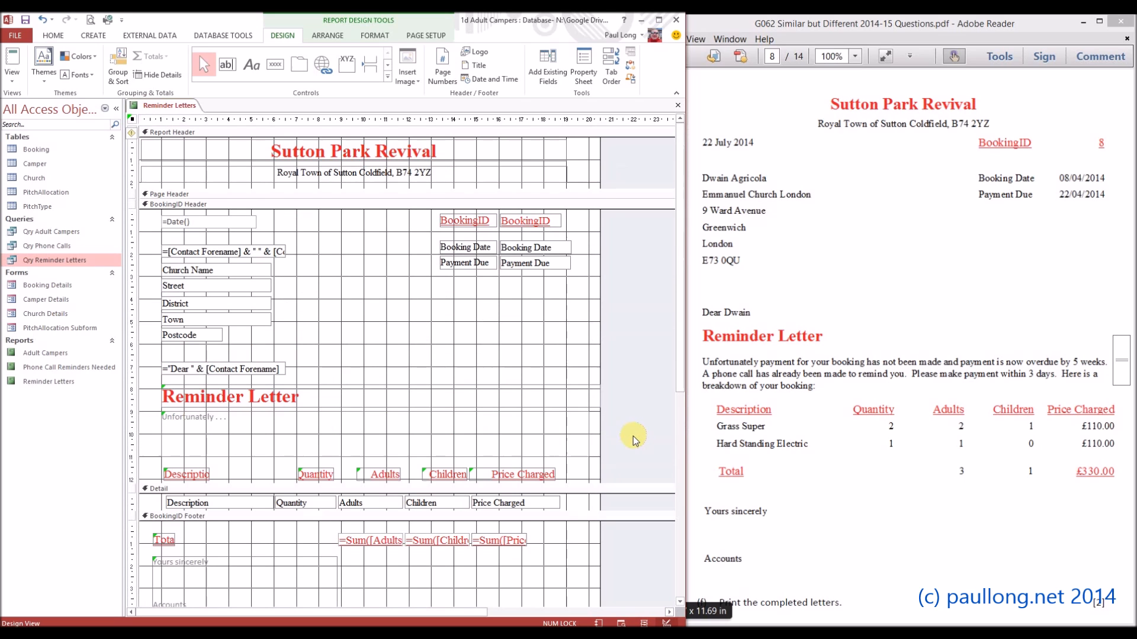
{"action": "left_click", "coordinate": [507, 426]}
{"action": "left_click", "coordinate": [525, 399]}
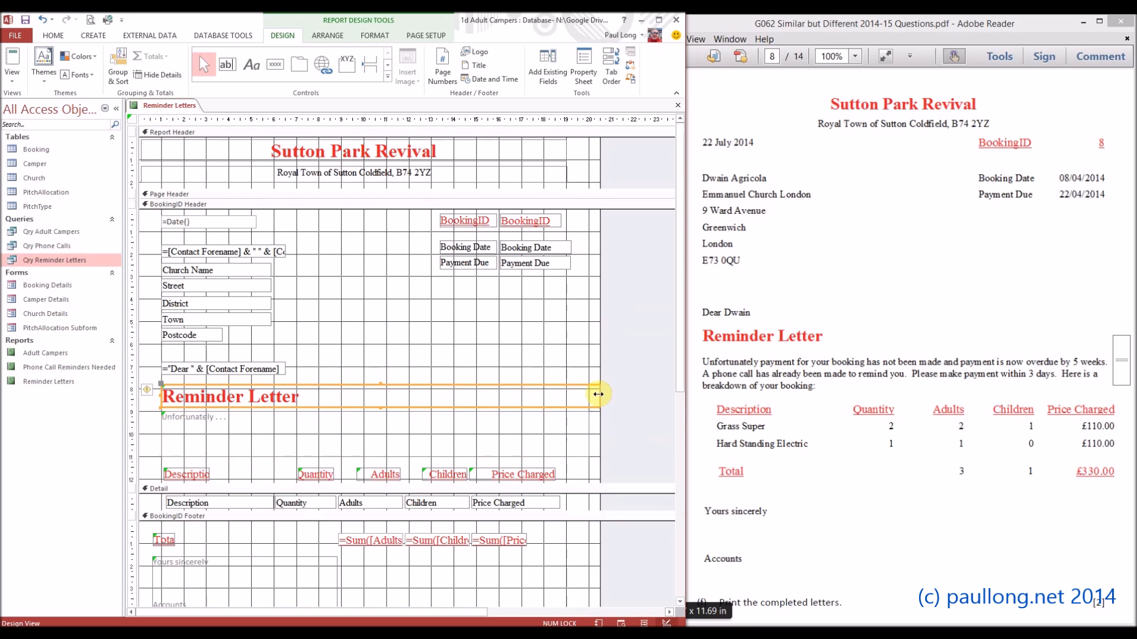
{"action": "left_click_drag", "start_coordinate": [599, 396], "coordinate": [559, 397]}
{"action": "left_click", "coordinate": [556, 425]}
{"action": "left_click_drag", "start_coordinate": [590, 433], "coordinate": [557, 432]}
{"action": "left_click_drag", "start_coordinate": [600, 399], "coordinate": [568, 402]}
Preview the narrowed report, compare the top of both letter pages, and return to the design
{"action": "left_click", "coordinate": [15, 85]}
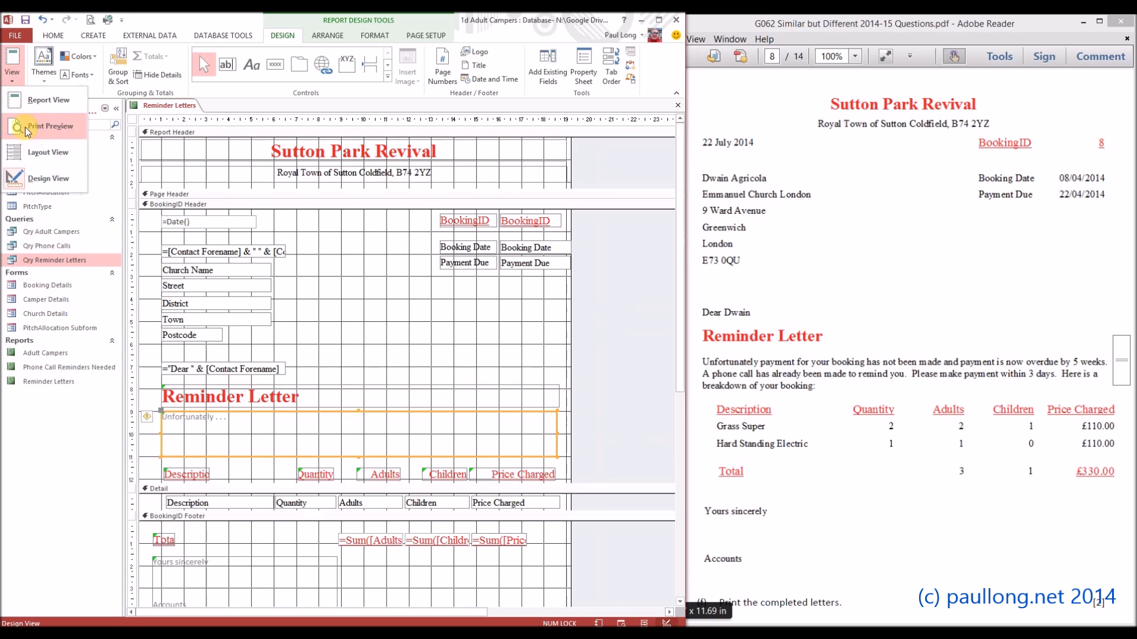
{"action": "left_click", "coordinate": [41, 122]}
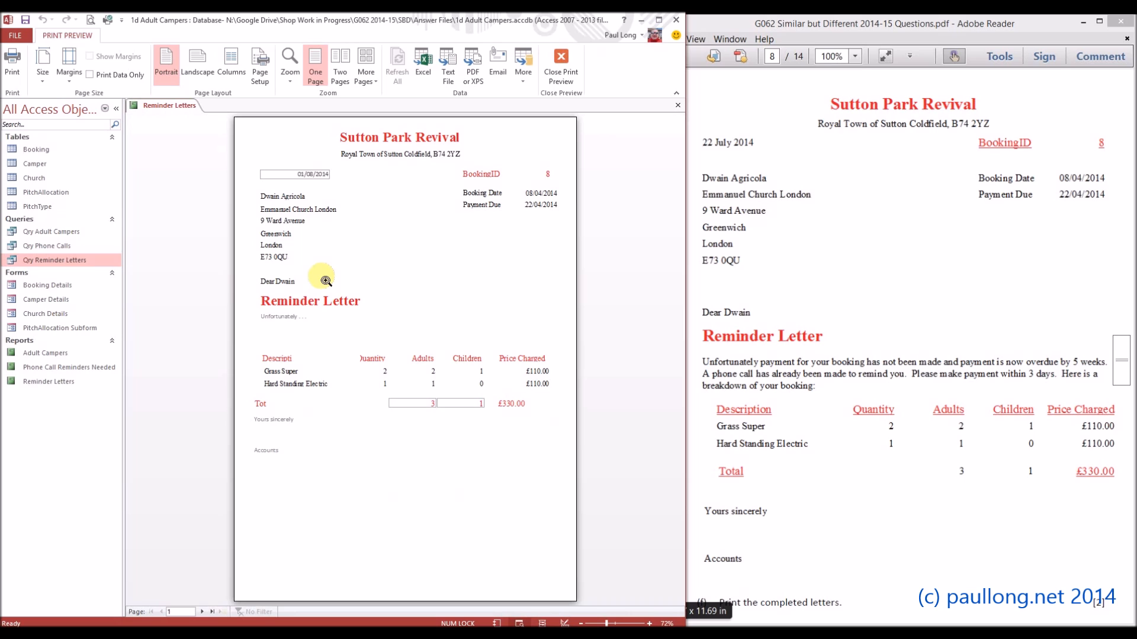
{"action": "left_click", "coordinate": [203, 612]}
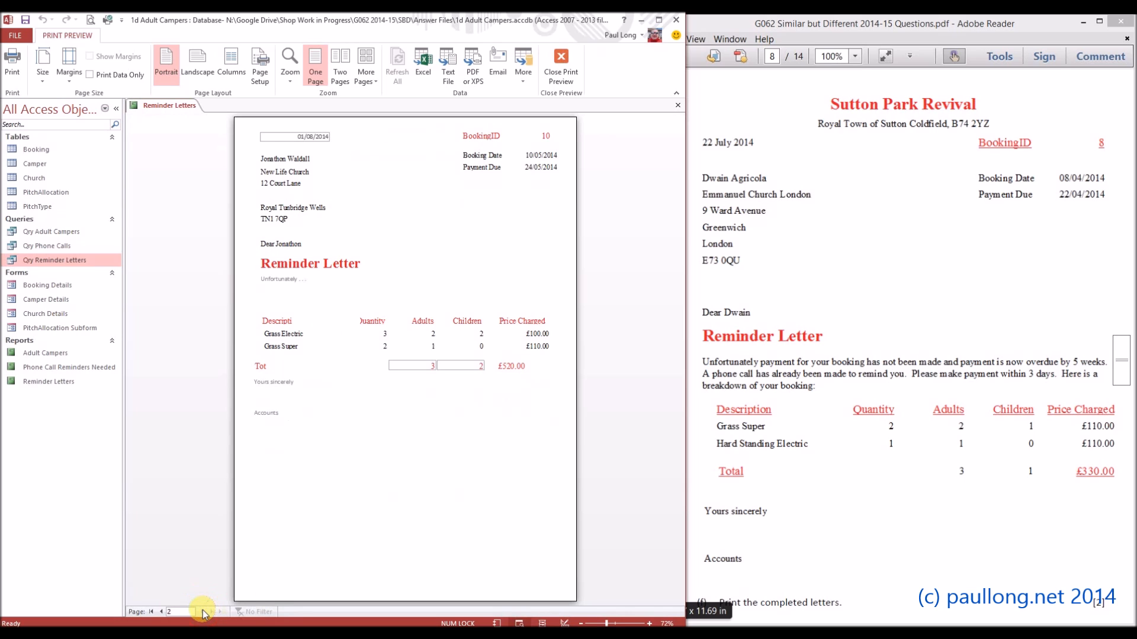
{"action": "left_click", "coordinate": [161, 612]}
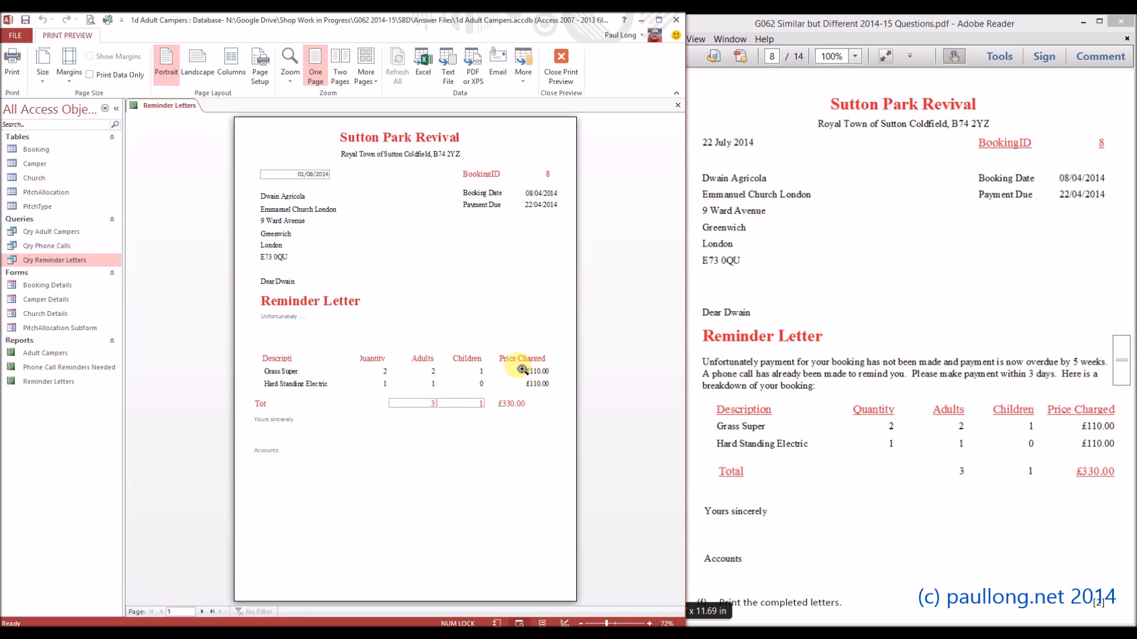
{"action": "left_click", "coordinate": [564, 83]}
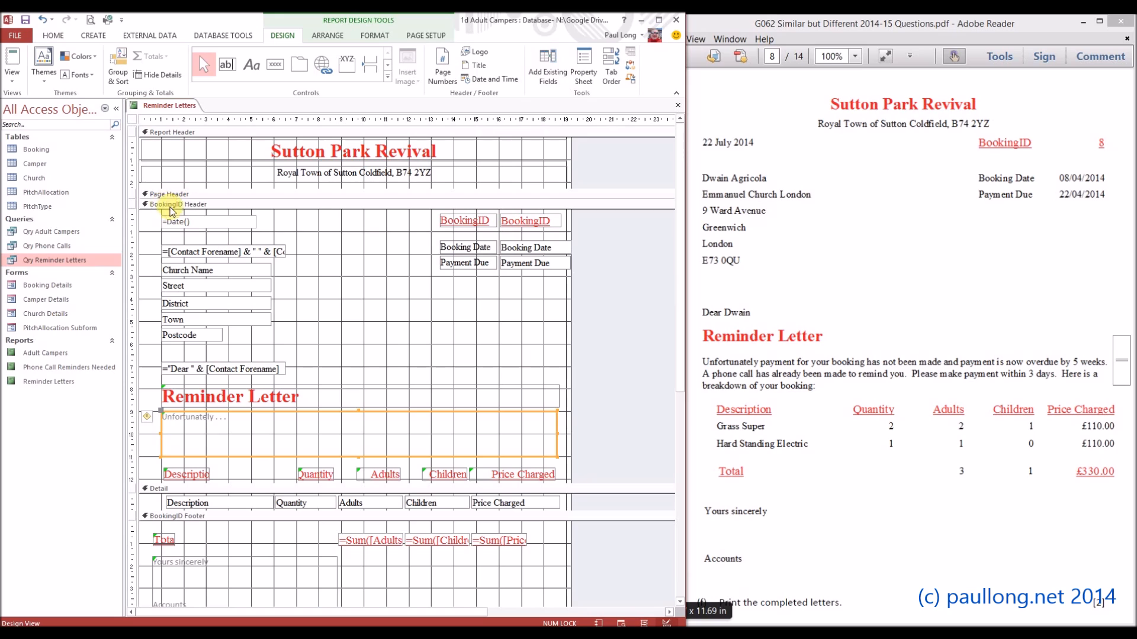
Set the BookingID Header section's Force New Page property to Before Section
{"action": "left_click", "coordinate": [179, 205]}
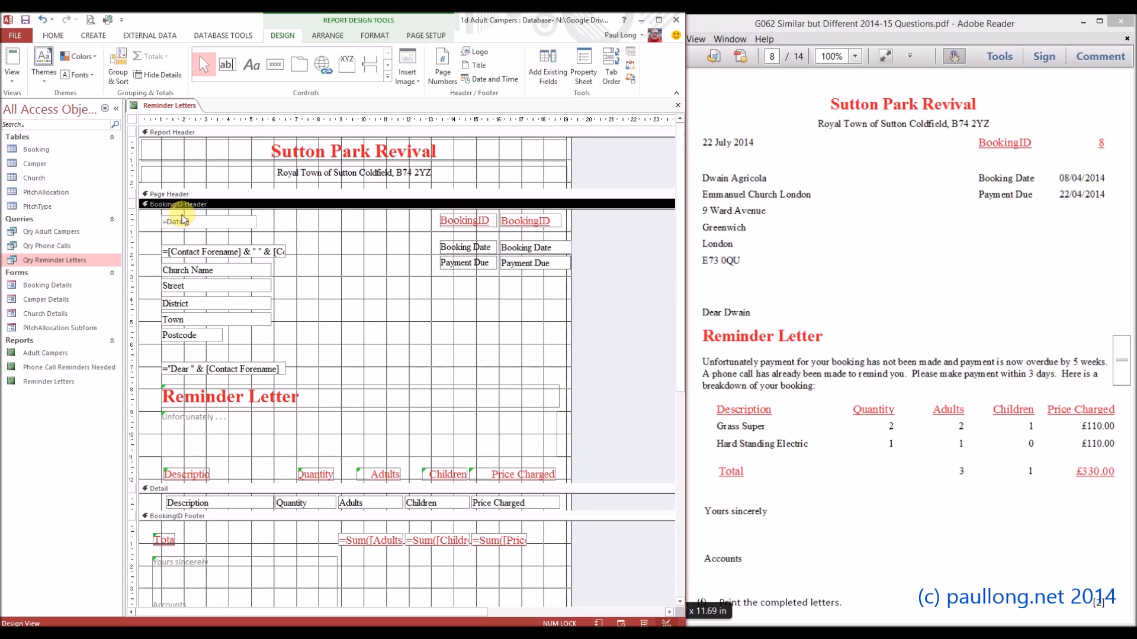
{"action": "right_click", "coordinate": [176, 208]}
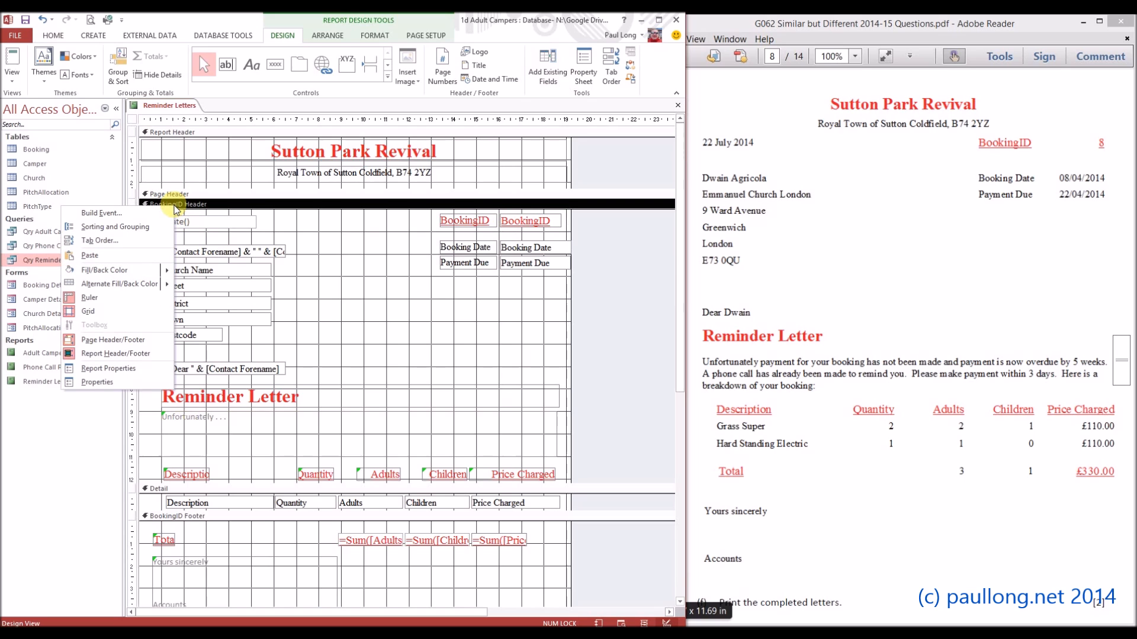
{"action": "left_click", "coordinate": [126, 382]}
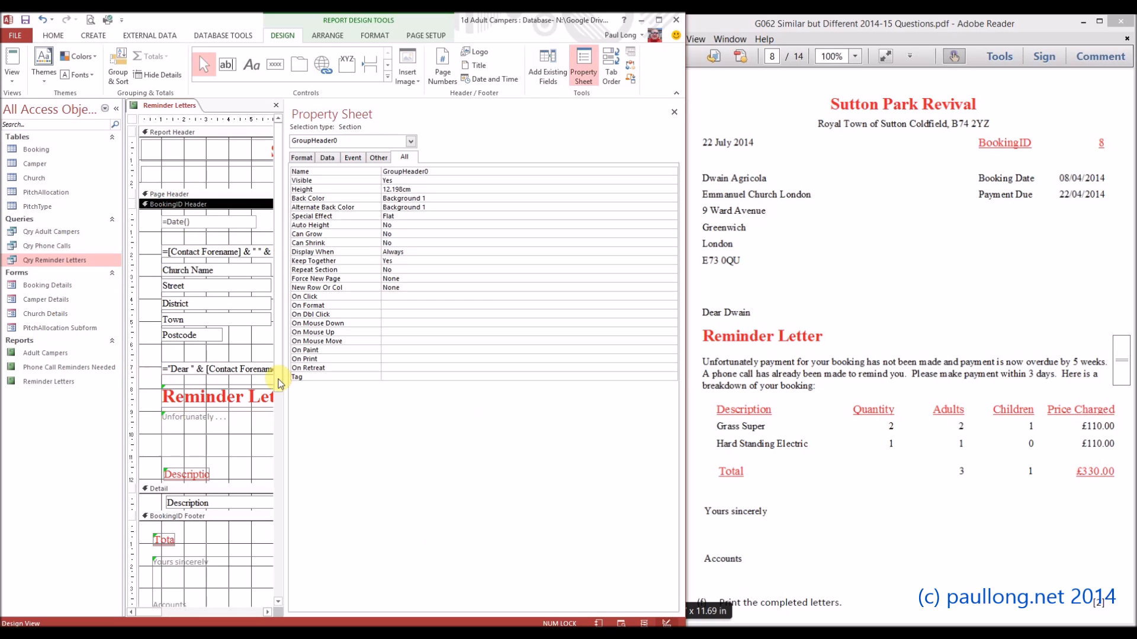
{"action": "left_click", "coordinate": [302, 158]}
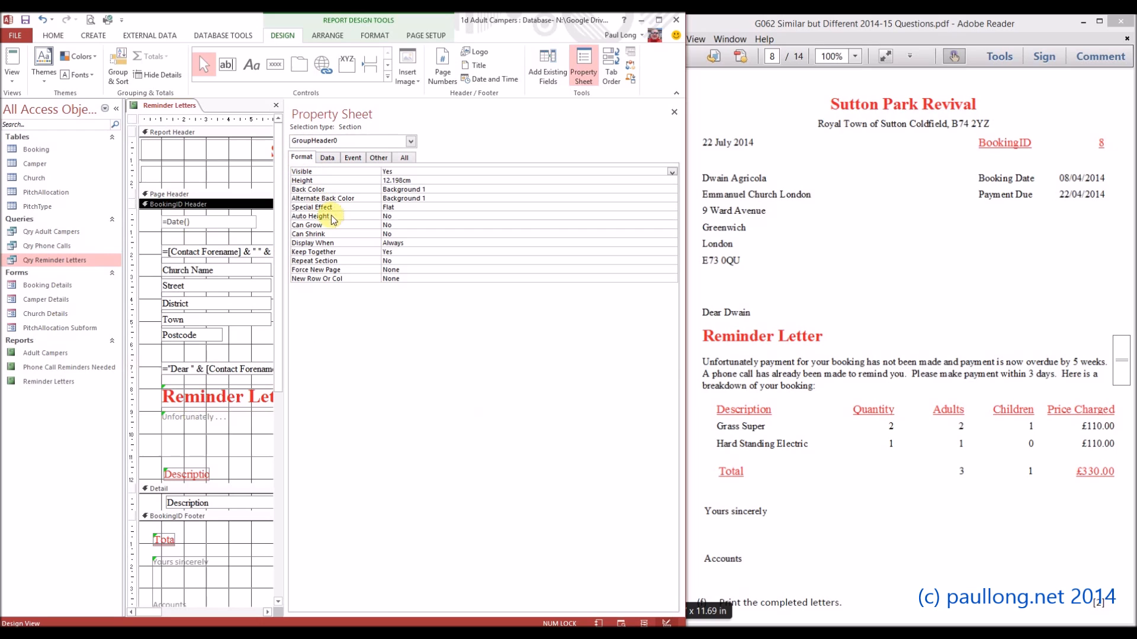
{"action": "left_click", "coordinate": [419, 270]}
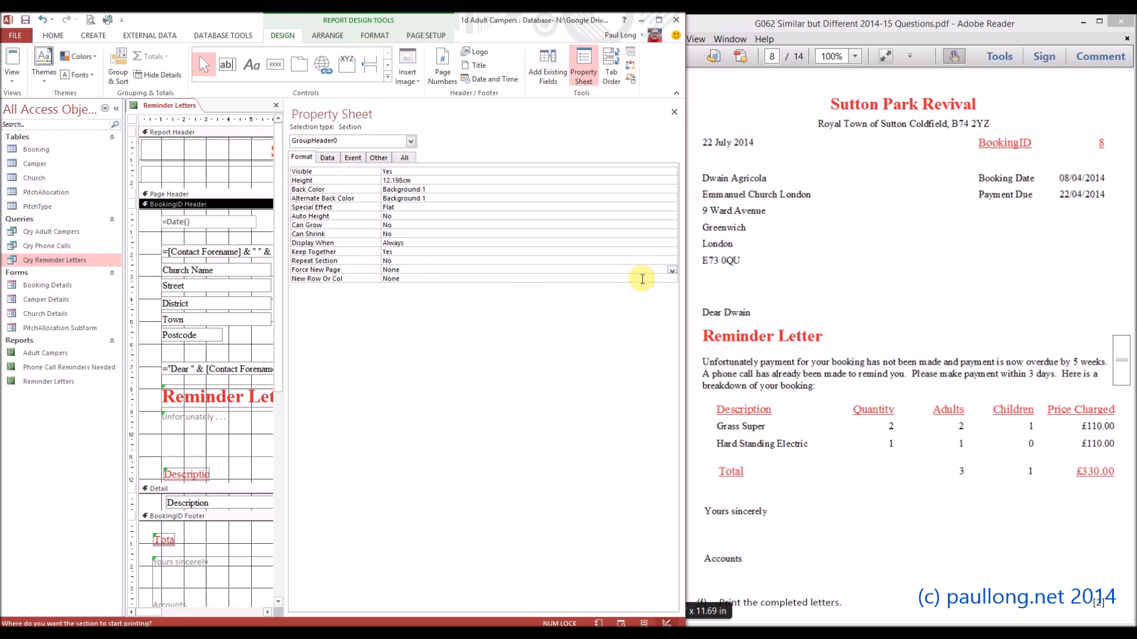
{"action": "left_click", "coordinate": [673, 271]}
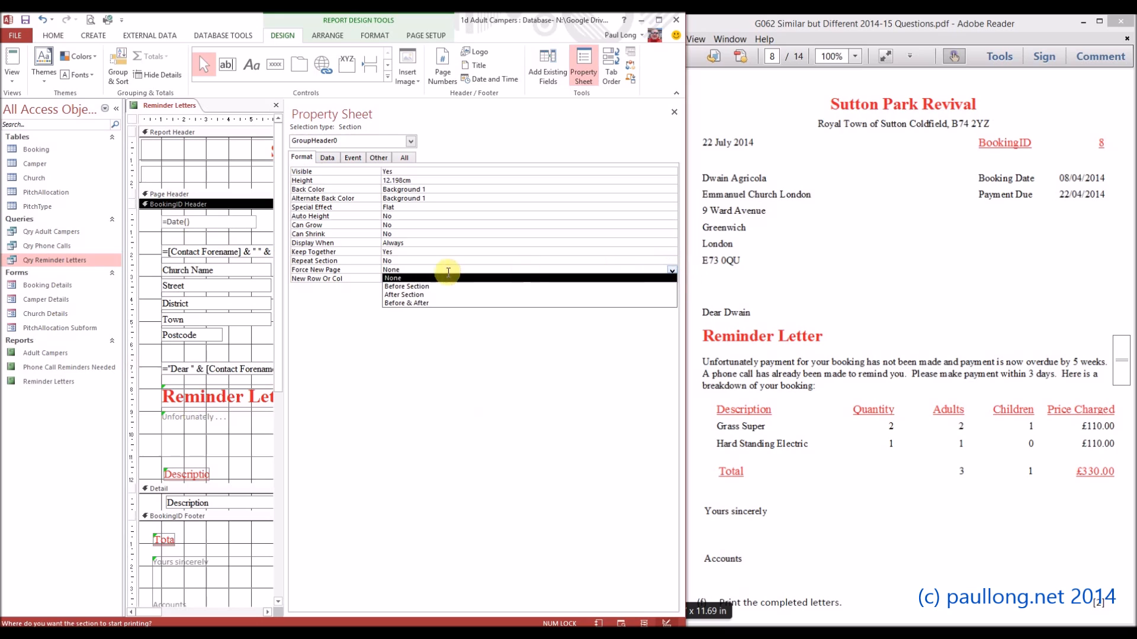
{"action": "left_click", "coordinate": [395, 289]}
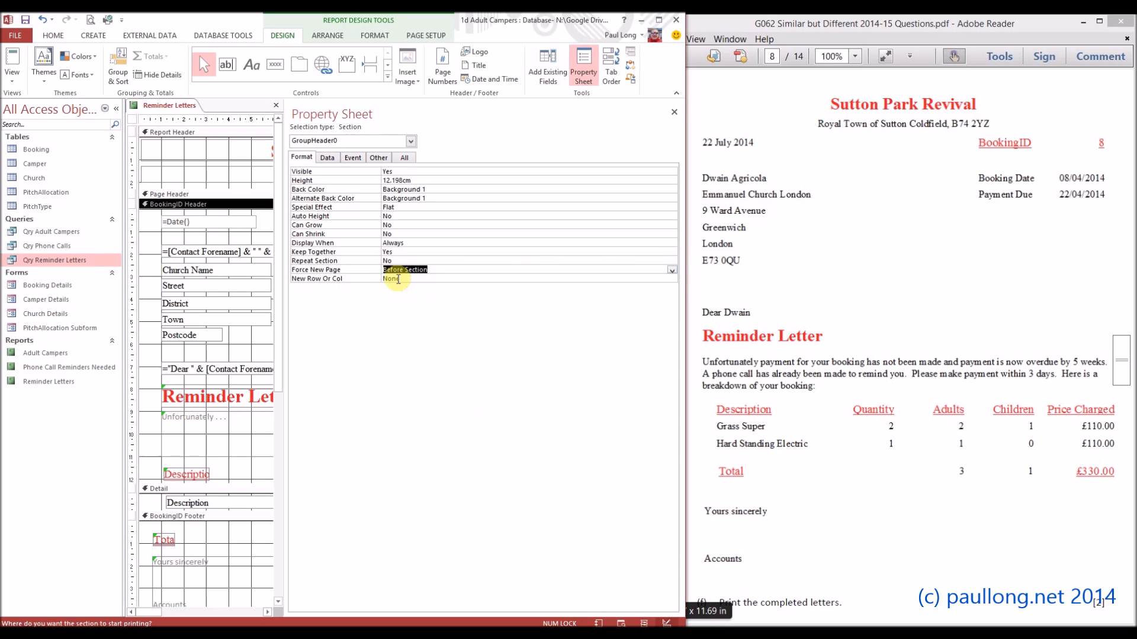
{"action": "left_click", "coordinate": [673, 112]}
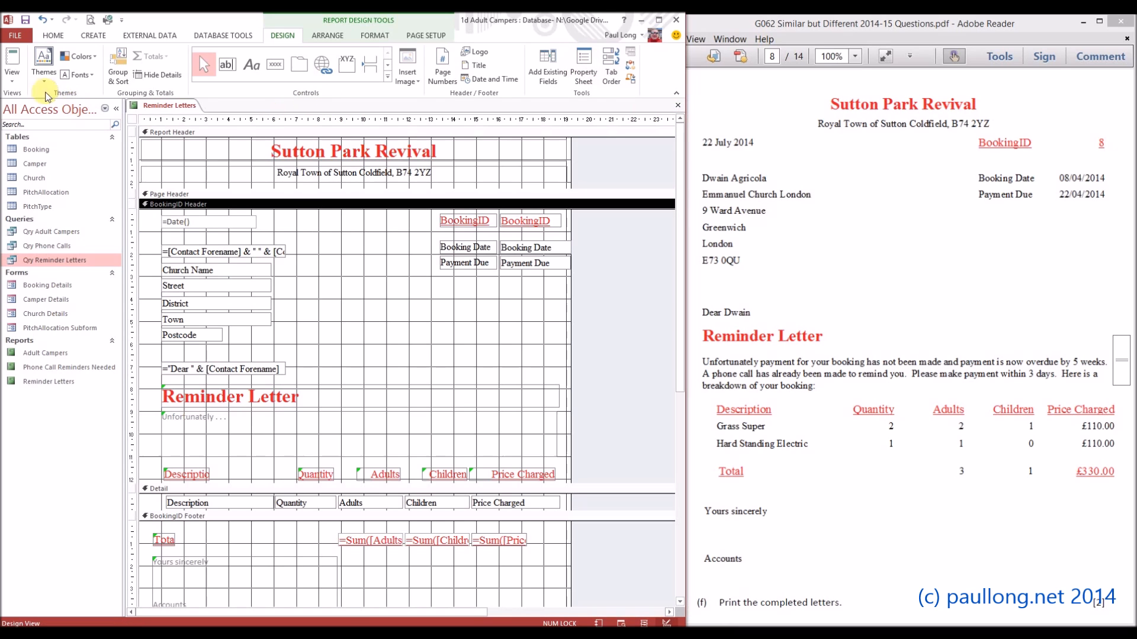
Preview the report with the forced page break to check which page each letter starts on, and return to the design
{"action": "left_click", "coordinate": [11, 76]}
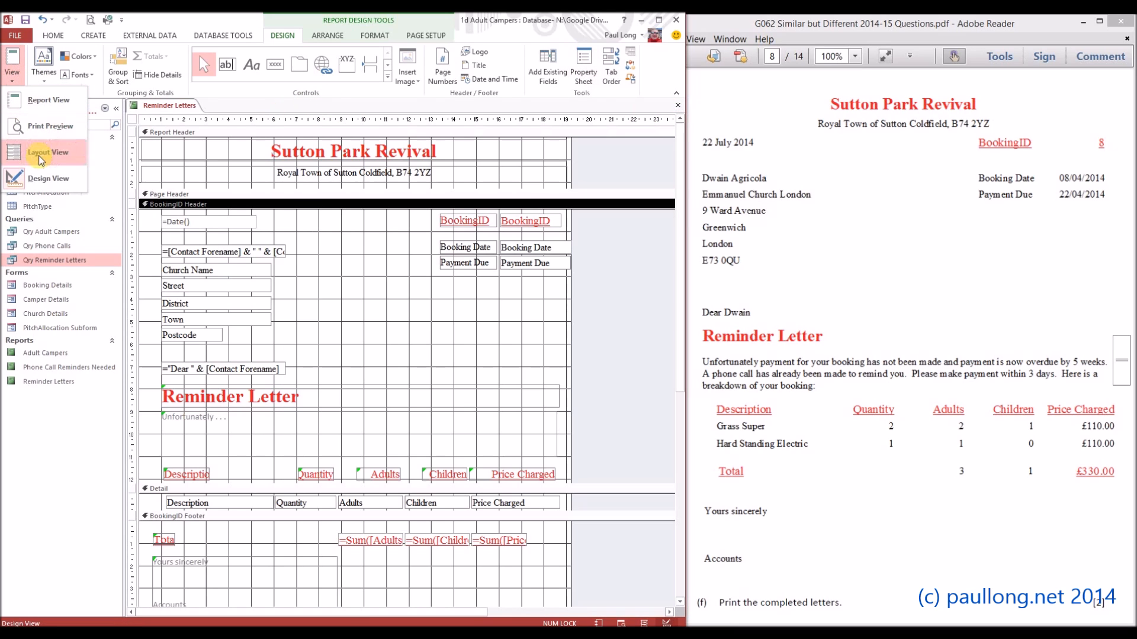
{"action": "left_click", "coordinate": [47, 124]}
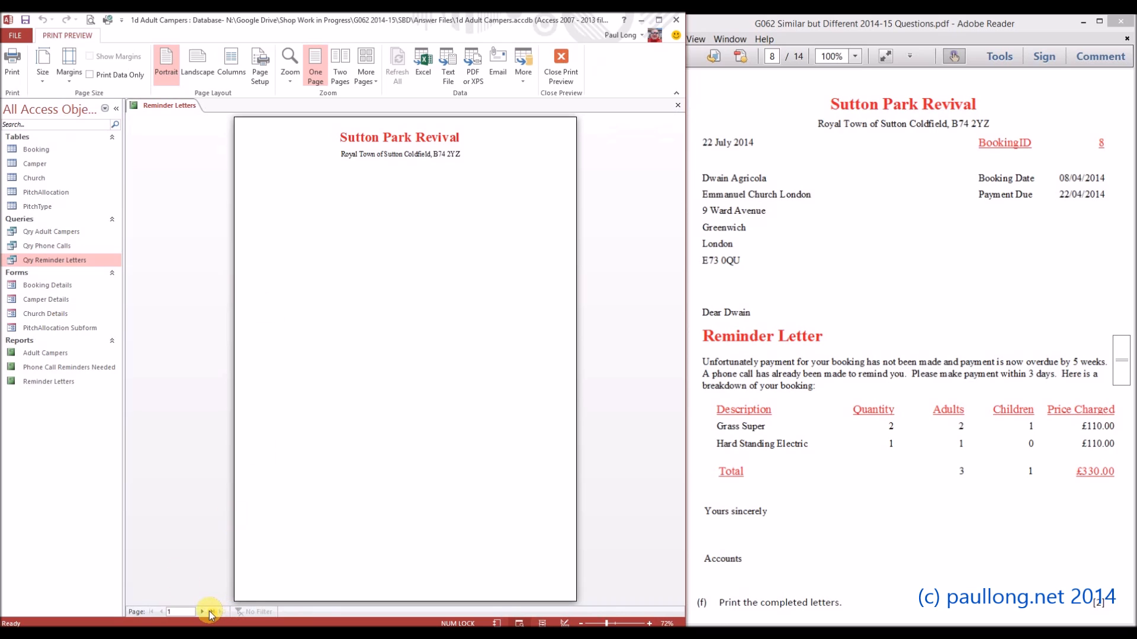
{"action": "left_click", "coordinate": [204, 611]}
{"action": "left_click", "coordinate": [194, 610]}
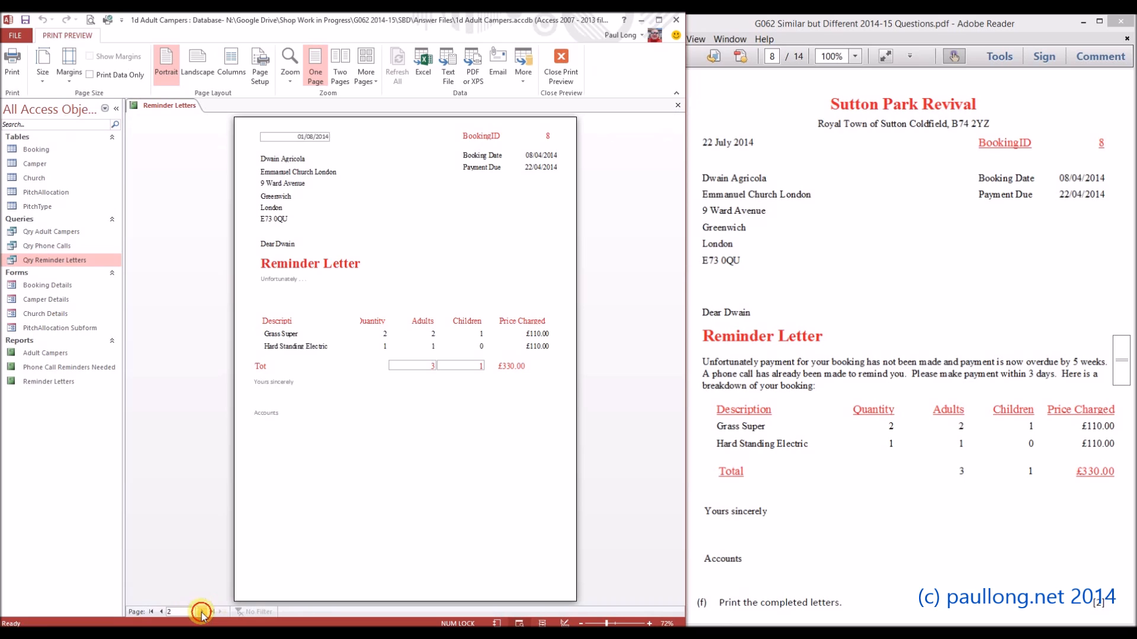
{"action": "left_click", "coordinate": [201, 611]}
{"action": "left_click", "coordinate": [167, 611]}
{"action": "left_click", "coordinate": [160, 612]}
{"action": "left_click", "coordinate": [563, 74]}
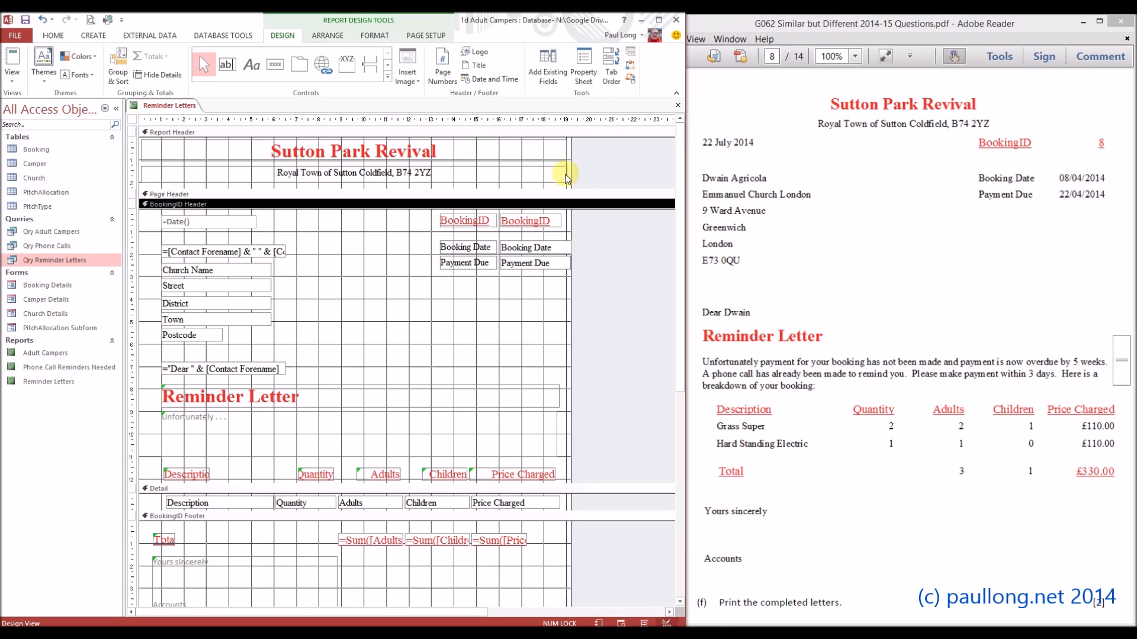
Copy the title and address labels from the Report Header into an enlarged Page Header, and fit that section to about 2 cm high
{"action": "left_click", "coordinate": [508, 152]}
{"action": "left_click", "coordinate": [507, 176], "text": "shift"}
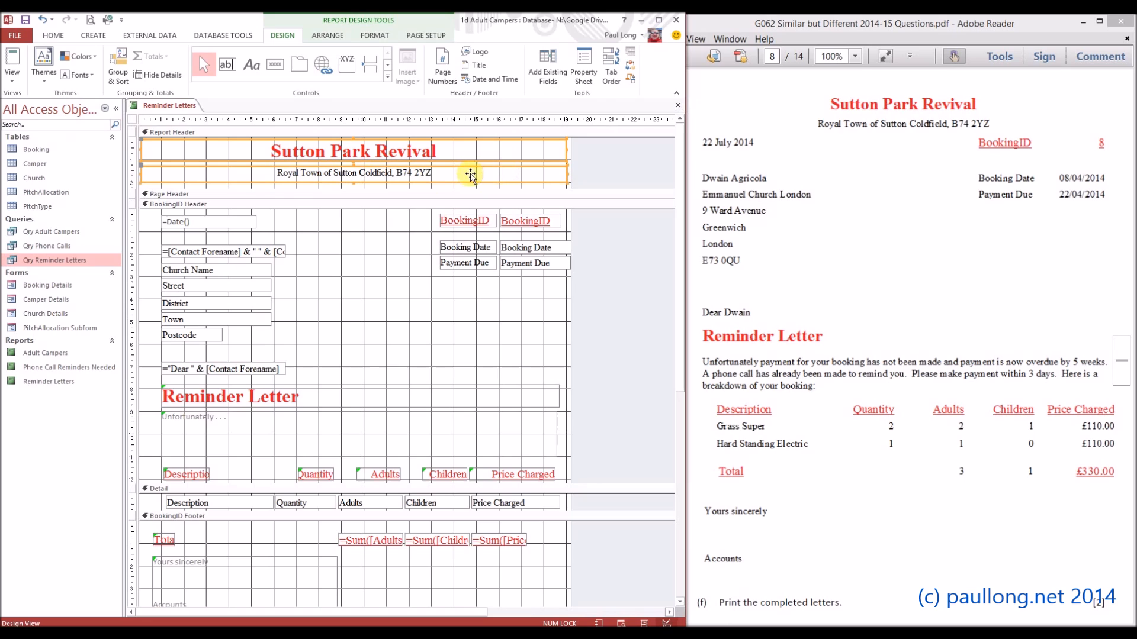
{"action": "left_click_drag", "start_coordinate": [310, 199], "coordinate": [300, 290]}
{"action": "left_click", "coordinate": [264, 254]}
{"action": "key", "text": "ctrl+v"}
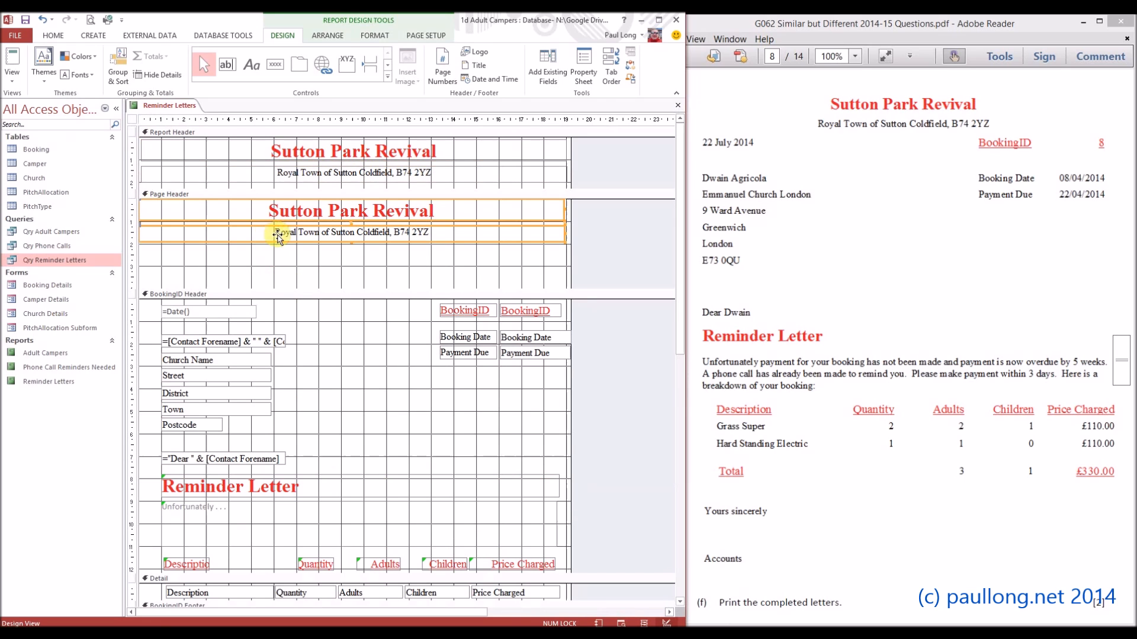
{"action": "left_click", "coordinate": [284, 289]}
{"action": "left_click_drag", "start_coordinate": [291, 278], "coordinate": [294, 249]}
Delete the original title and address labels from the Report Header and collapse that section to zero height
{"action": "left_click", "coordinate": [318, 159]}
{"action": "key", "text": "Delete"}
{"action": "left_click", "coordinate": [327, 172]}
{"action": "key", "text": "Delete"}
{"action": "left_click_drag", "start_coordinate": [332, 189], "coordinate": [327, 143]}
Preview both letters to check that the letterhead from the Page Header prints on each page
{"action": "left_click", "coordinate": [12, 89]}
{"action": "left_click", "coordinate": [47, 134]}
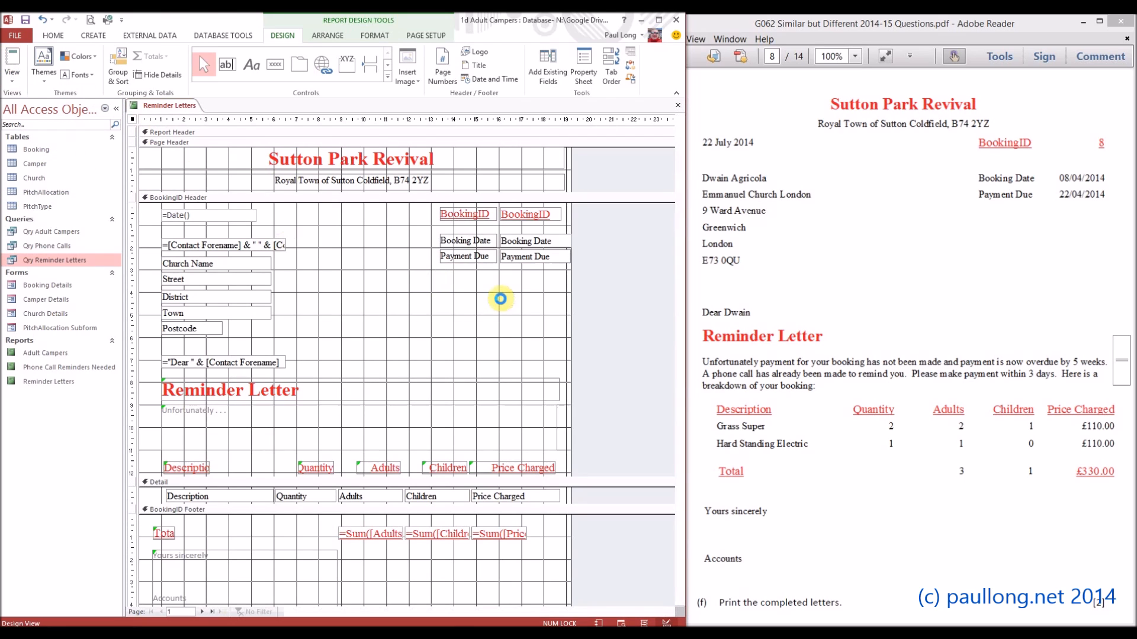
{"action": "left_click", "coordinate": [203, 613]}
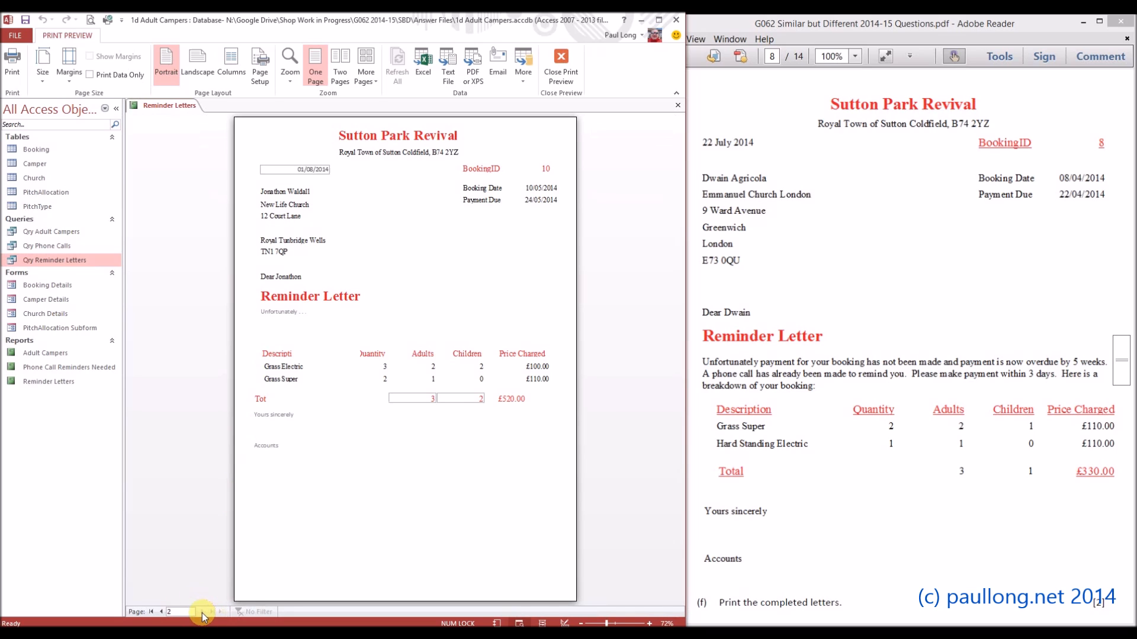
{"action": "left_click", "coordinate": [163, 613]}
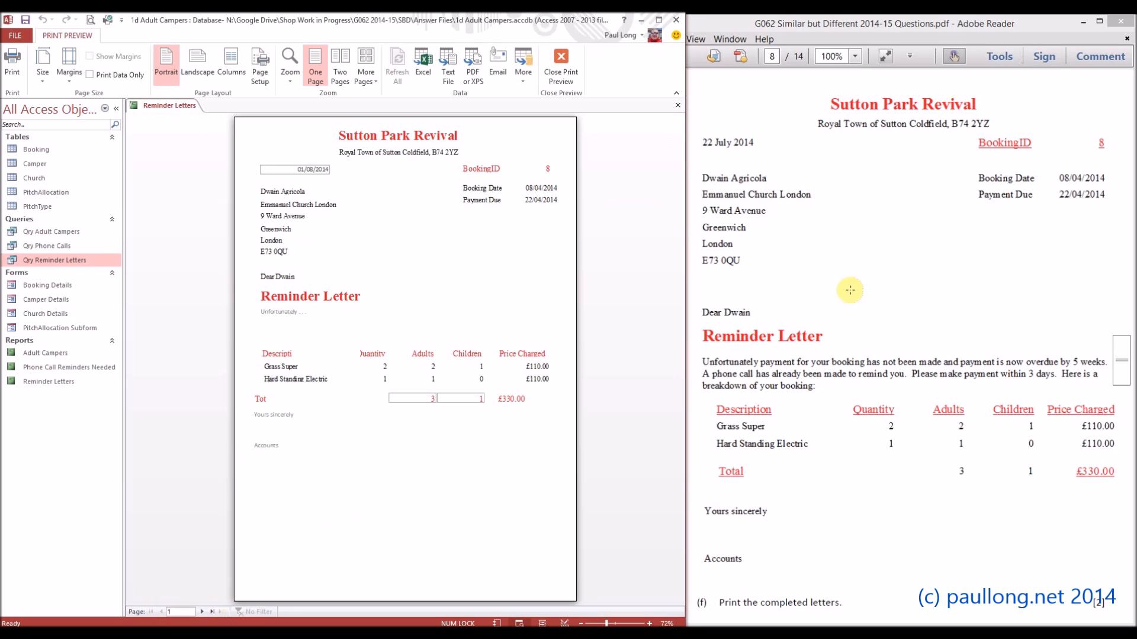
Switch to the question paper in Adobe Reader and go back to the reminder letter requirements on page 7
{"action": "left_click", "coordinate": [859, 346]}
{"action": "scroll", "coordinate": [858, 348], "scroll_direction": "up", "scroll_amount": 6}
{"action": "scroll", "coordinate": [859, 352], "scroll_direction": "up", "scroll_amount": 10}
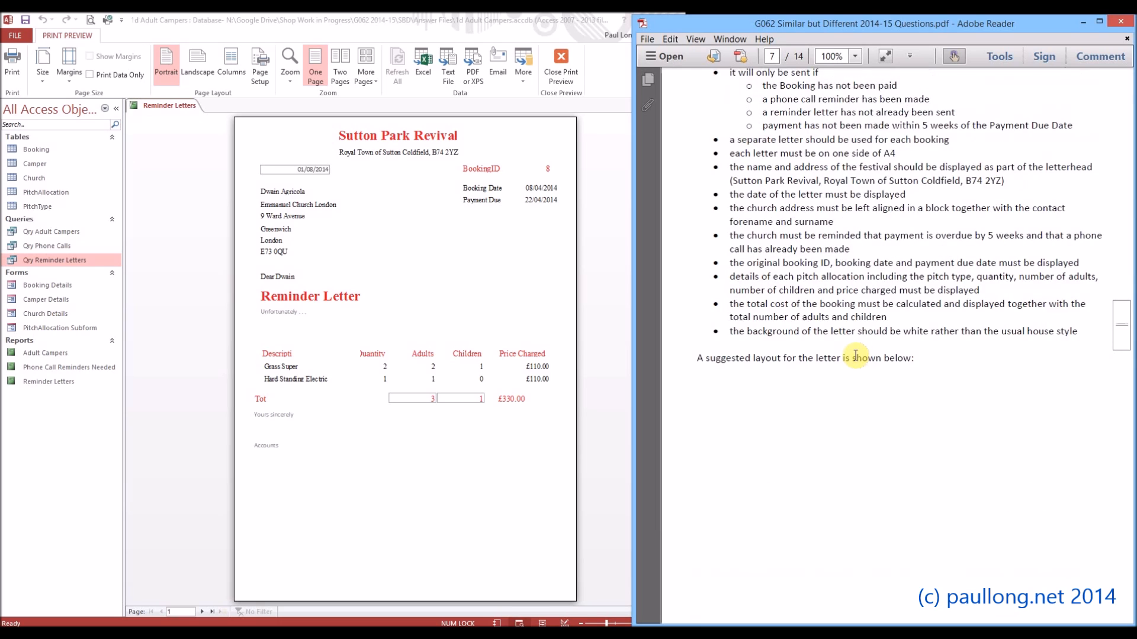